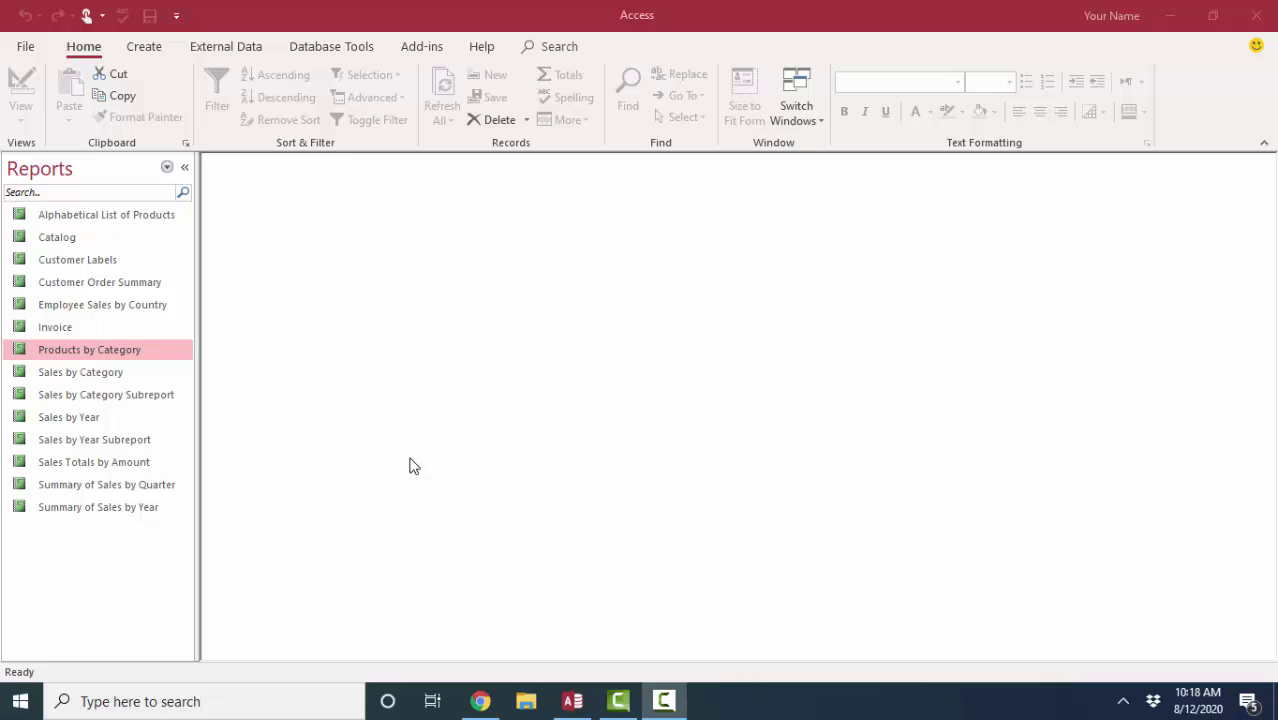
Open the Products by Category report maximized, and switch it to Design view with the property sheet closed.
double_click(95, 352)
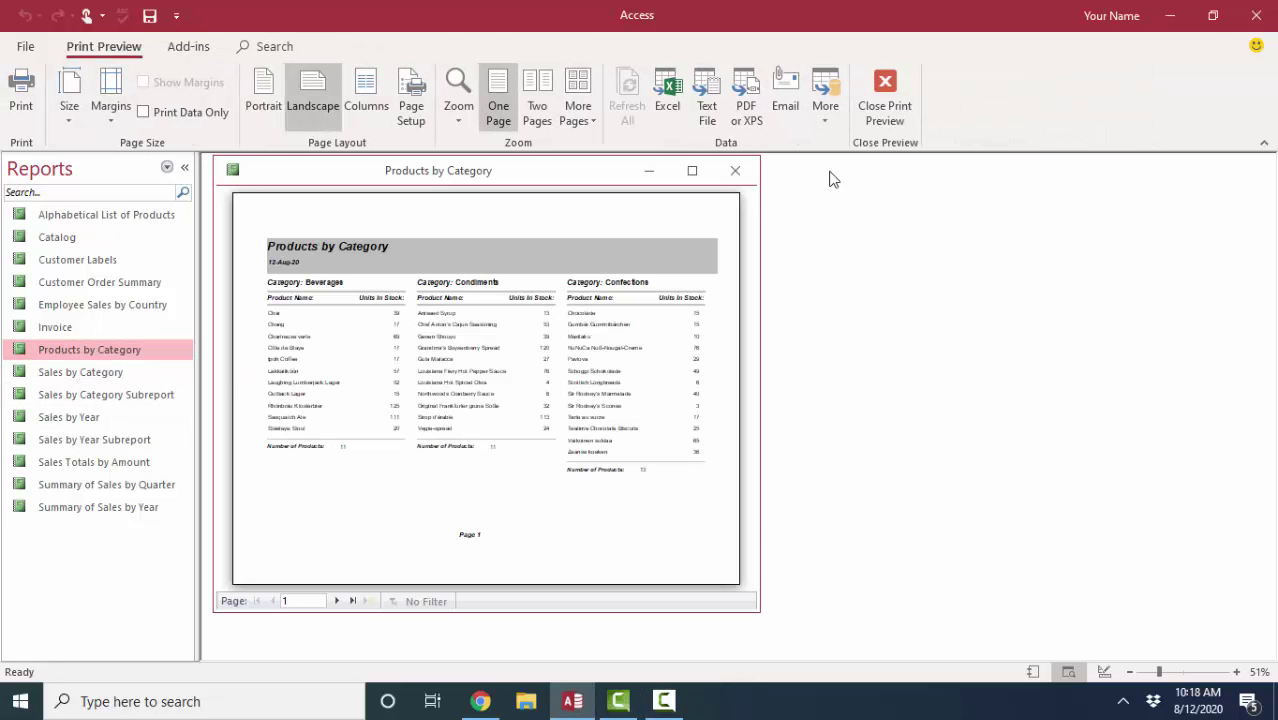
click(691, 170)
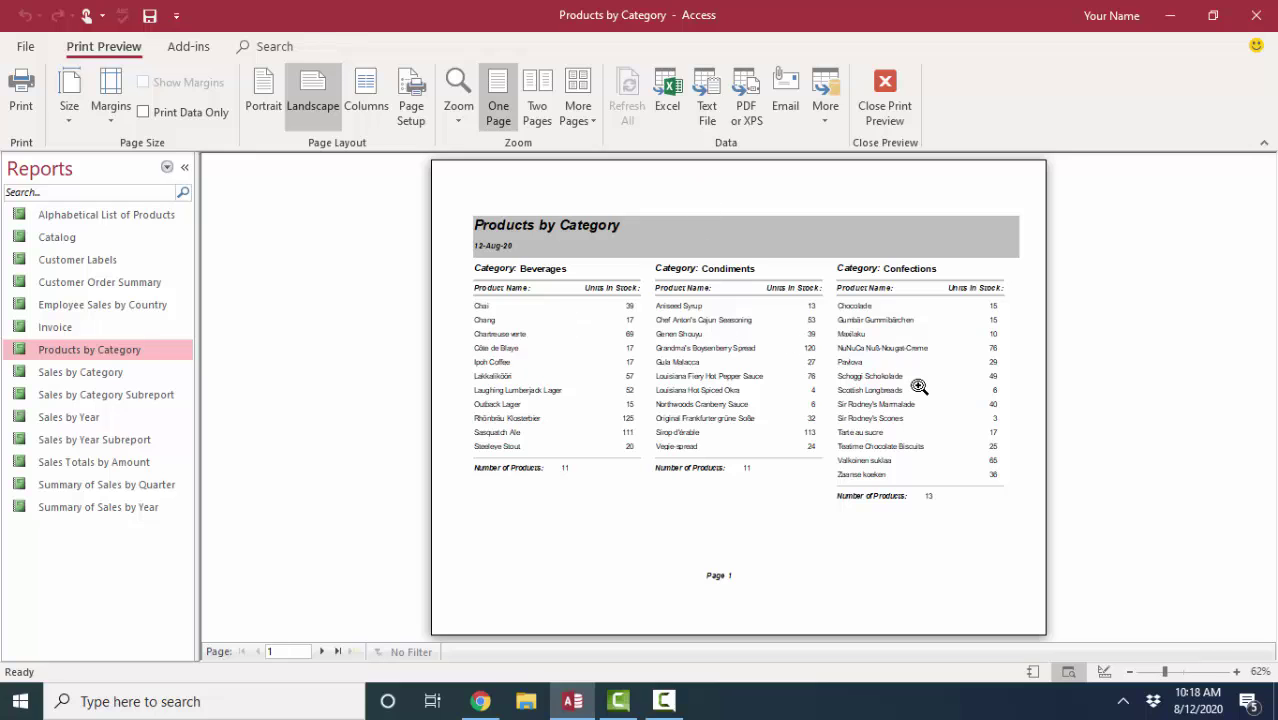
right_click(561, 197)
click(488, 247)
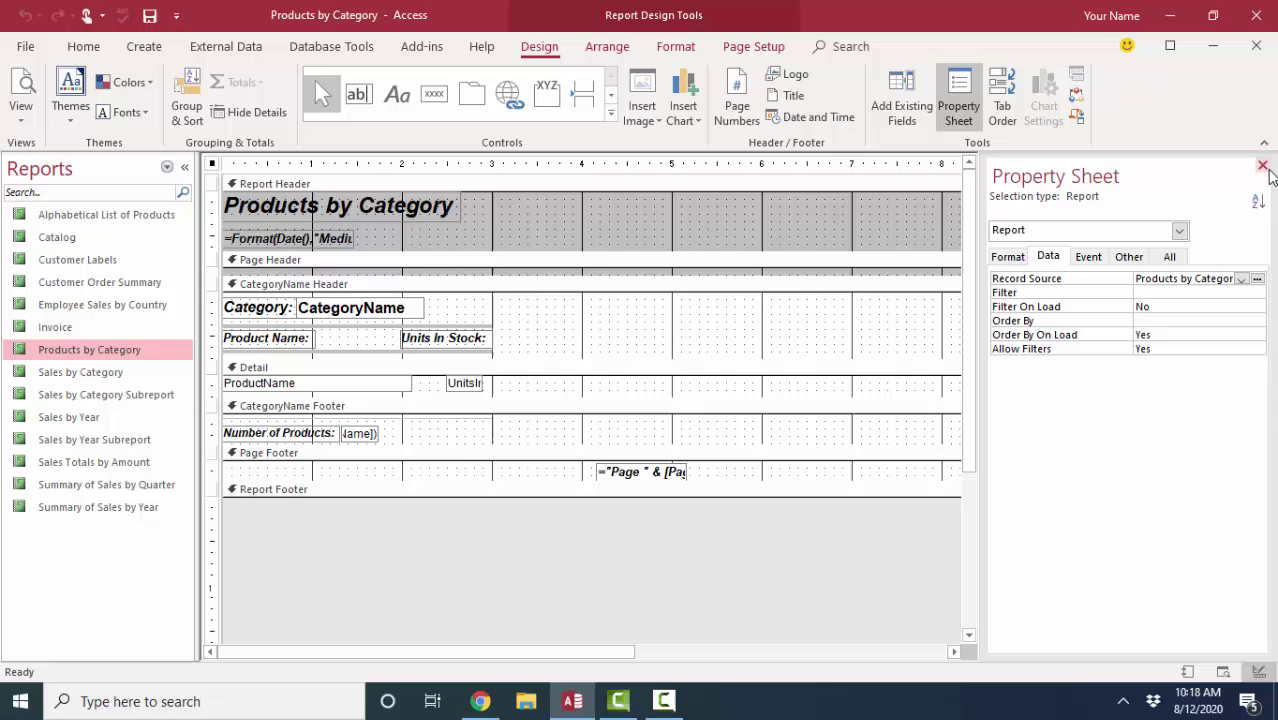
click(1266, 170)
Select the CategoryName Header section and show the report's grouping and sorting settings.
click(389, 264)
click(379, 286)
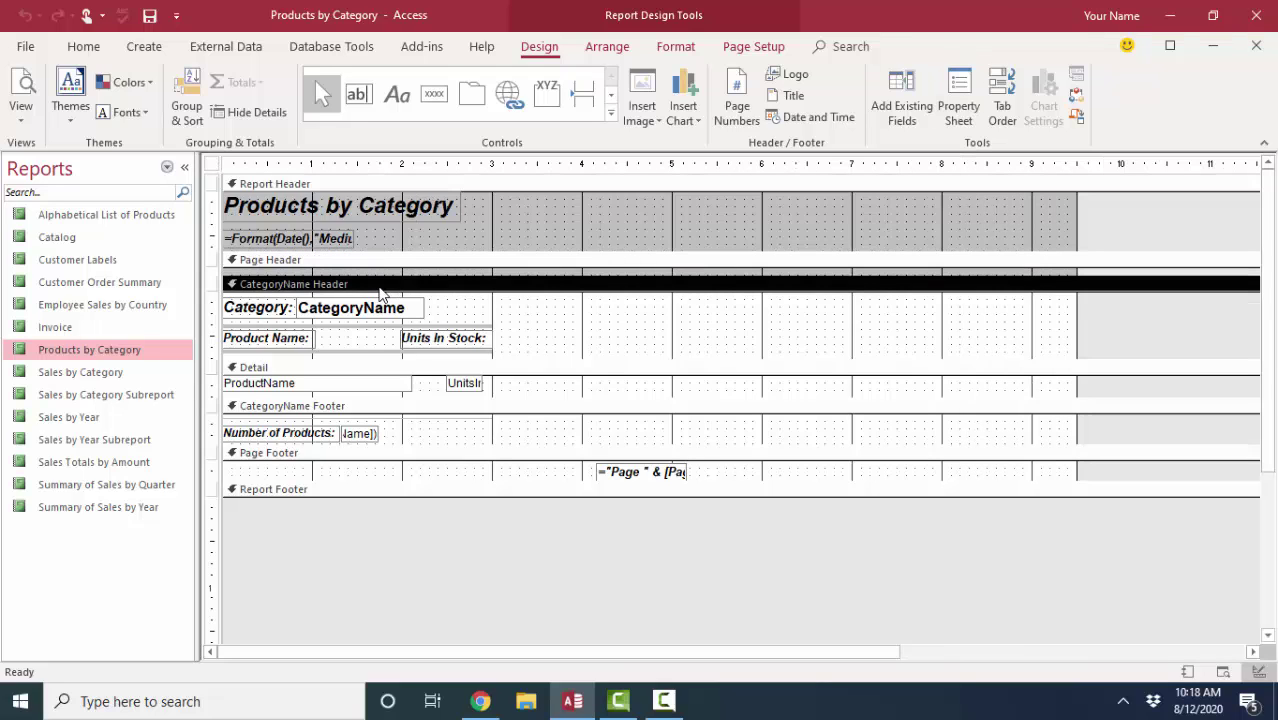
click(189, 110)
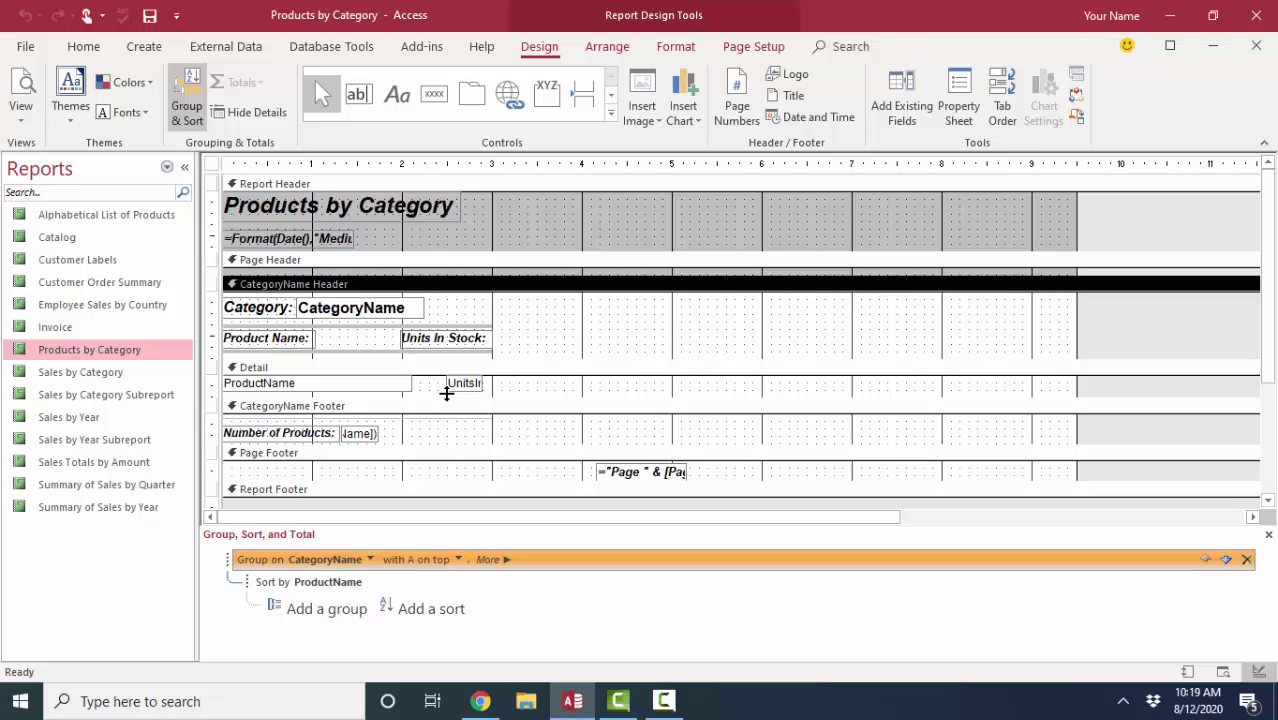
Examine the report's column count and column spacing in the page setup, and confirm a column width of 3".
click(787, 50)
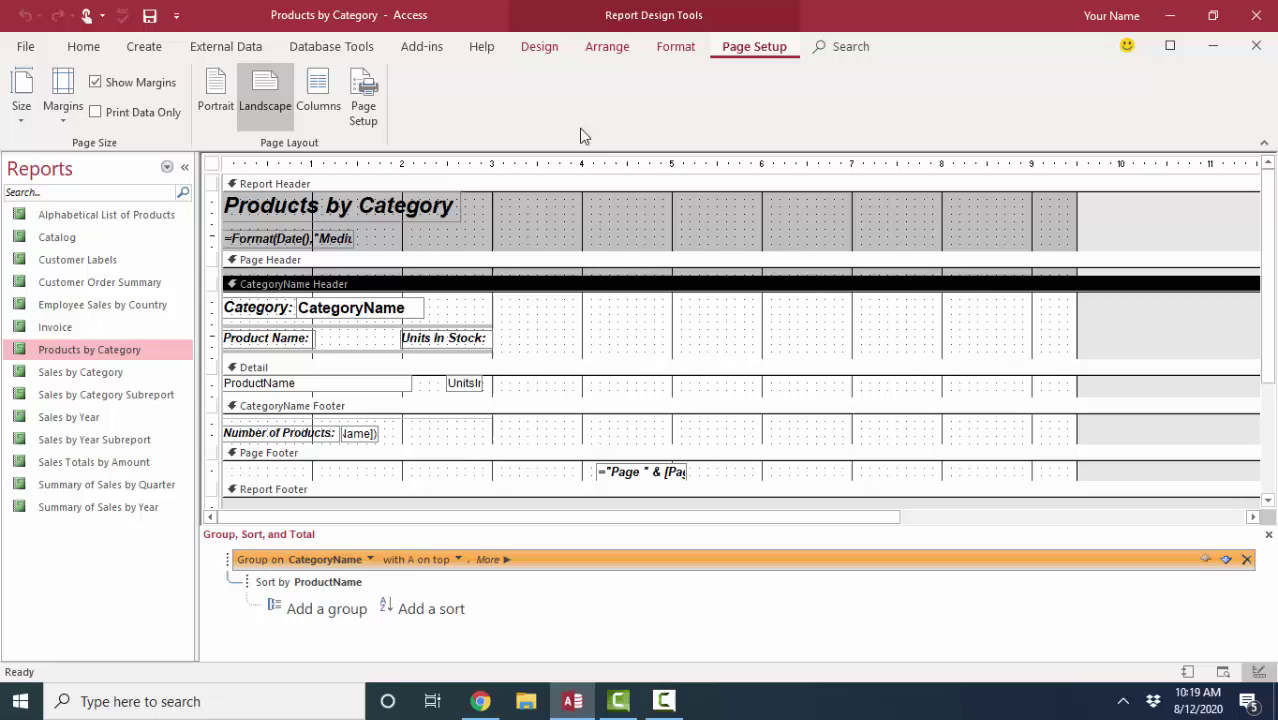
click(322, 102)
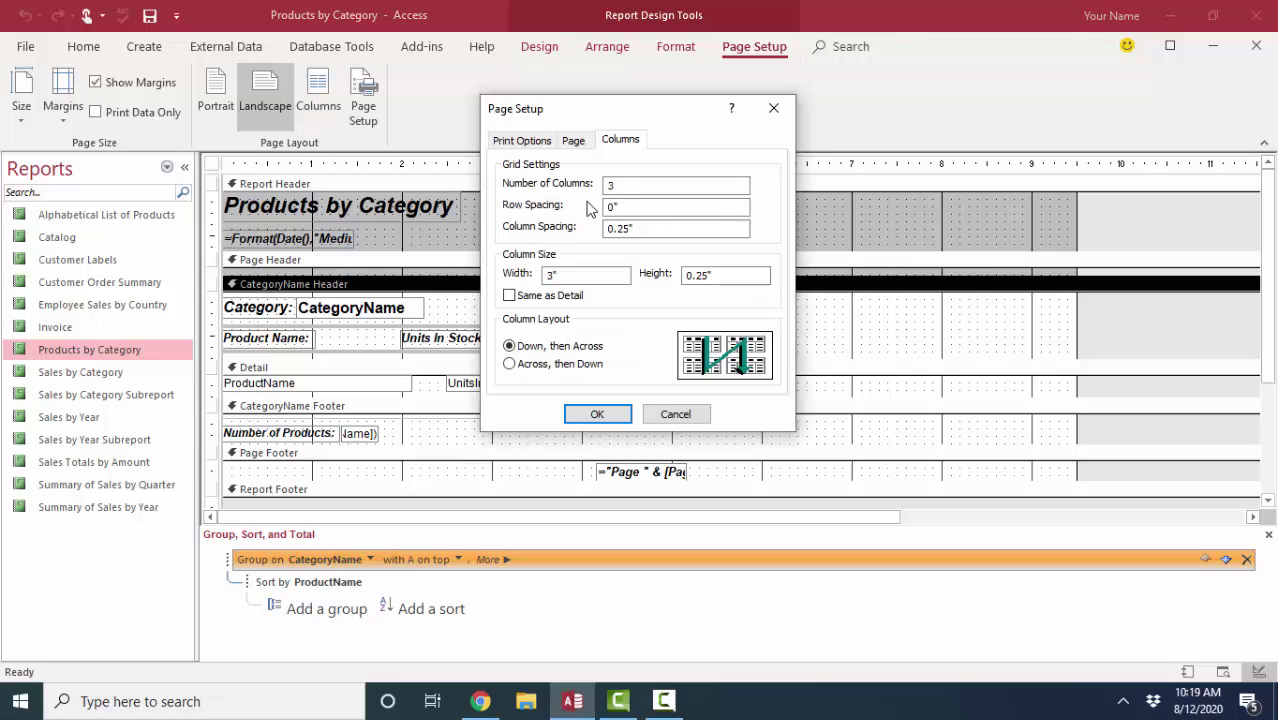
click(626, 184)
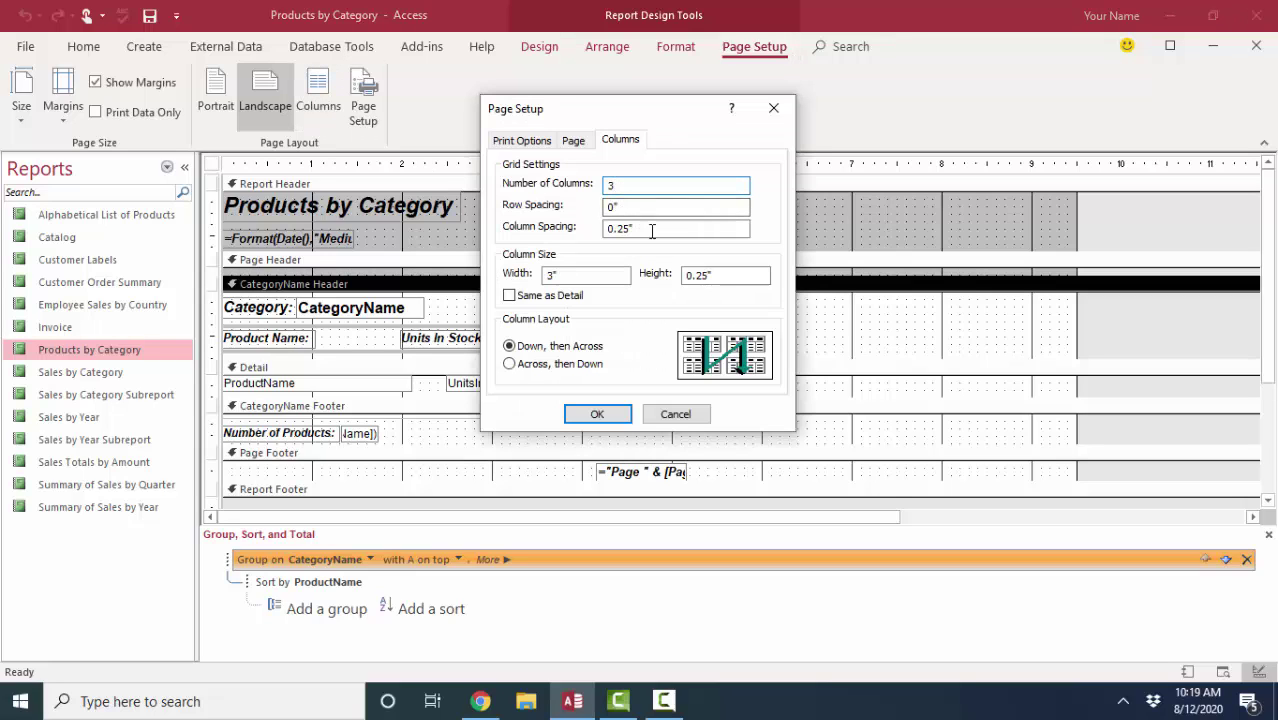
click(650, 228)
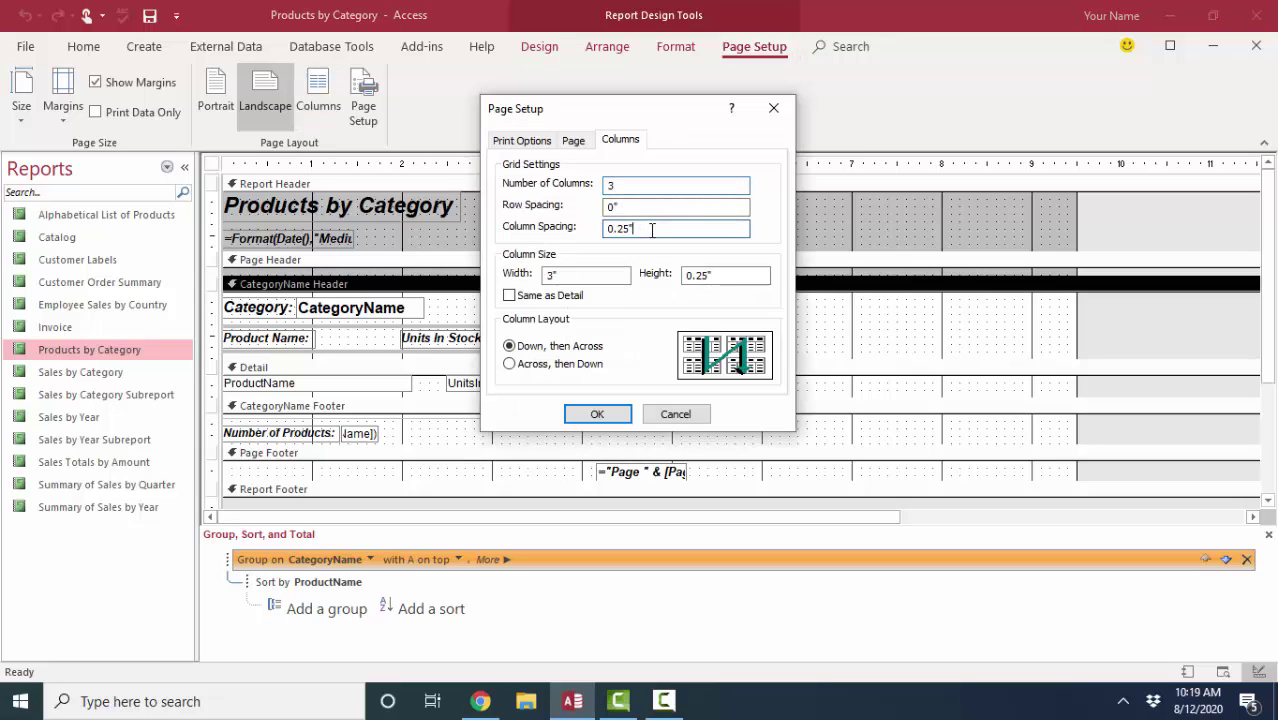
click(592, 277)
text(3")
key(Return)
Preview the Products by Category report as printed and examine its category columns at 100% zoom.
right_click(207, 168)
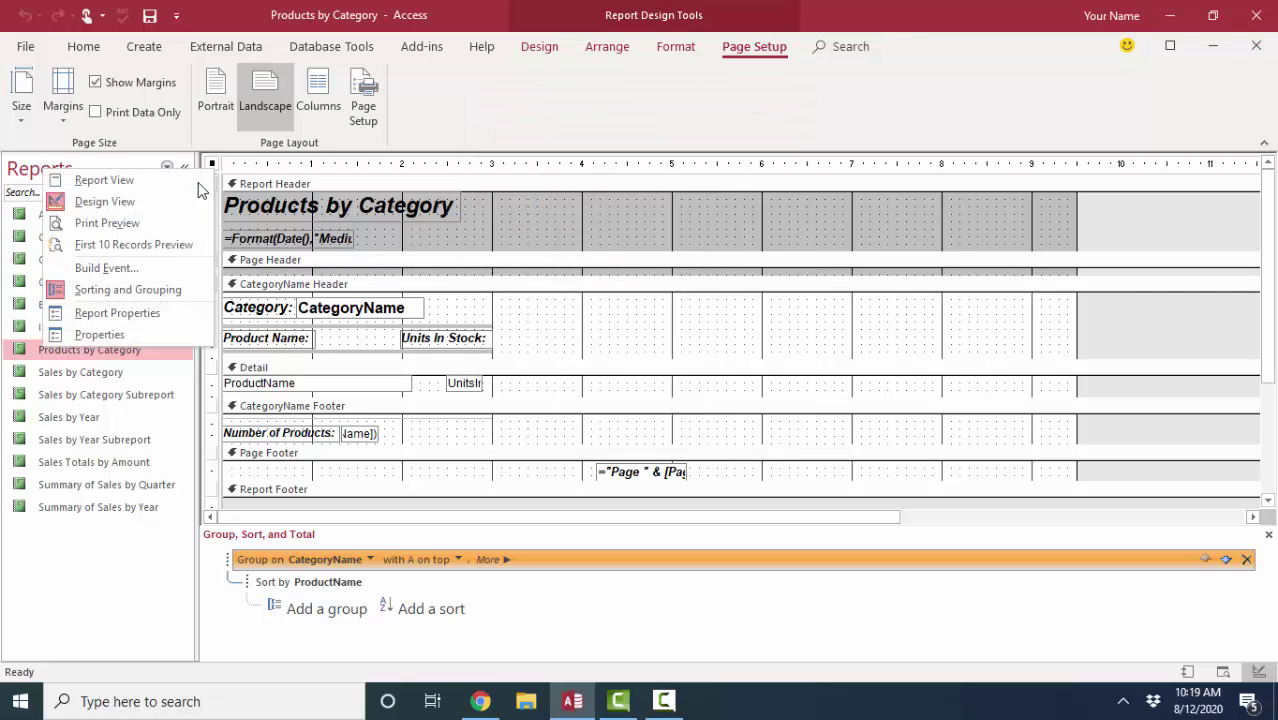
click(118, 220)
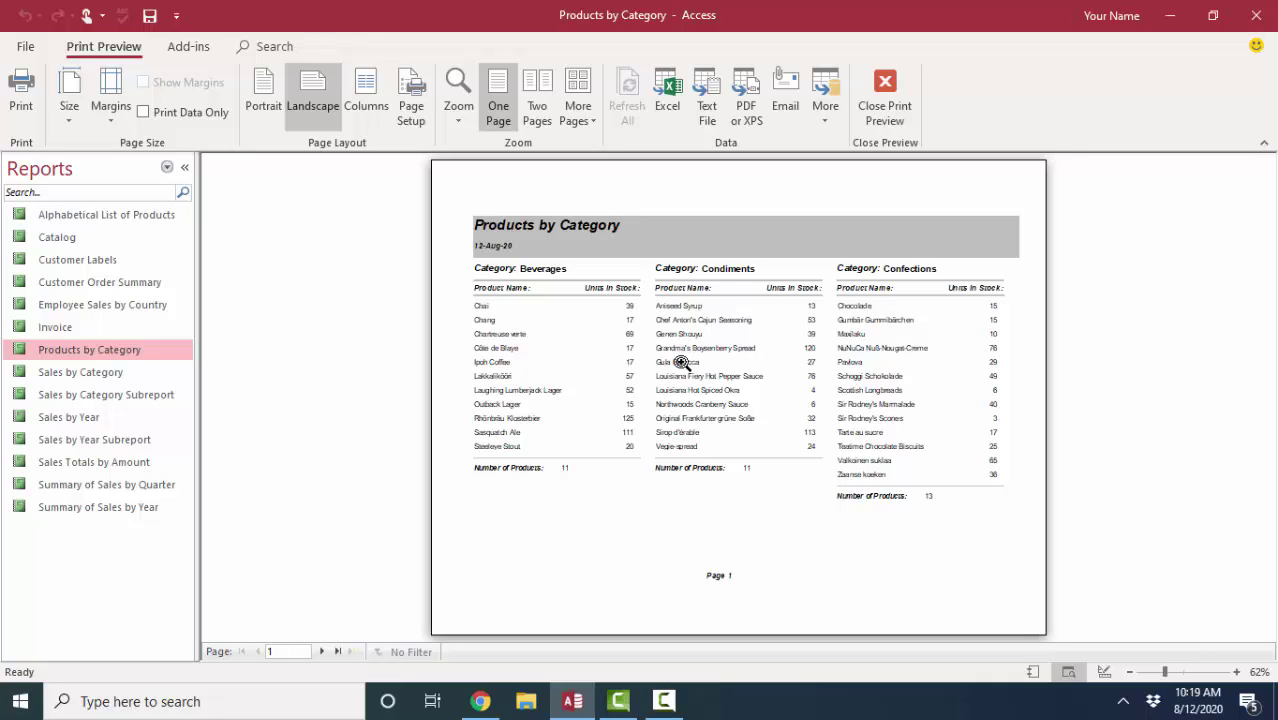
click(530, 273)
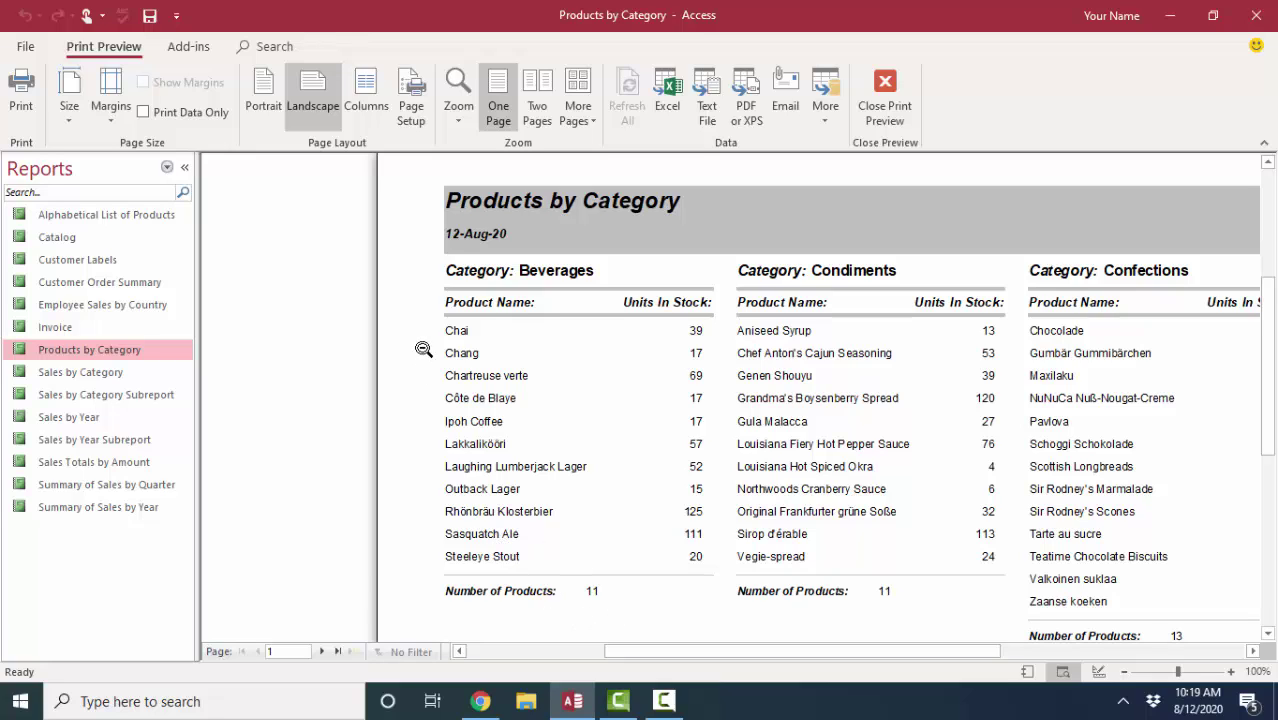
Return the Products by Category report to Design view and close it without saving the design changes.
right_click(422, 318)
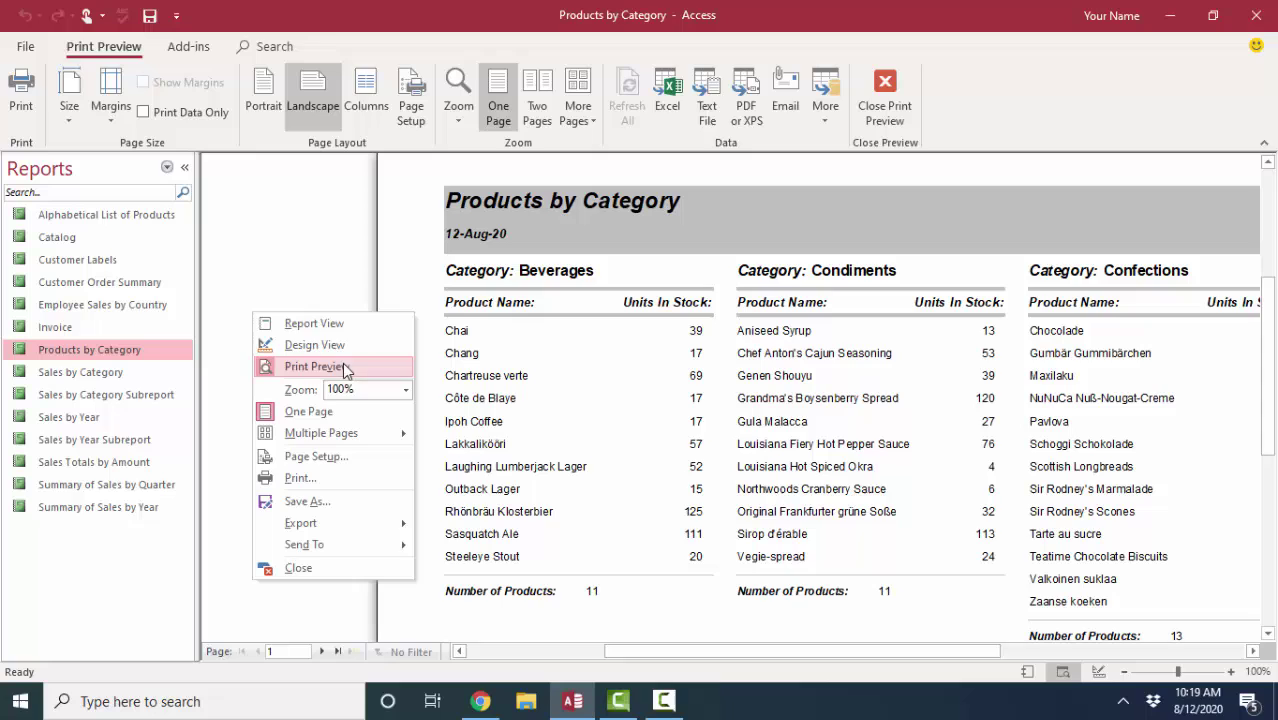
click(312, 344)
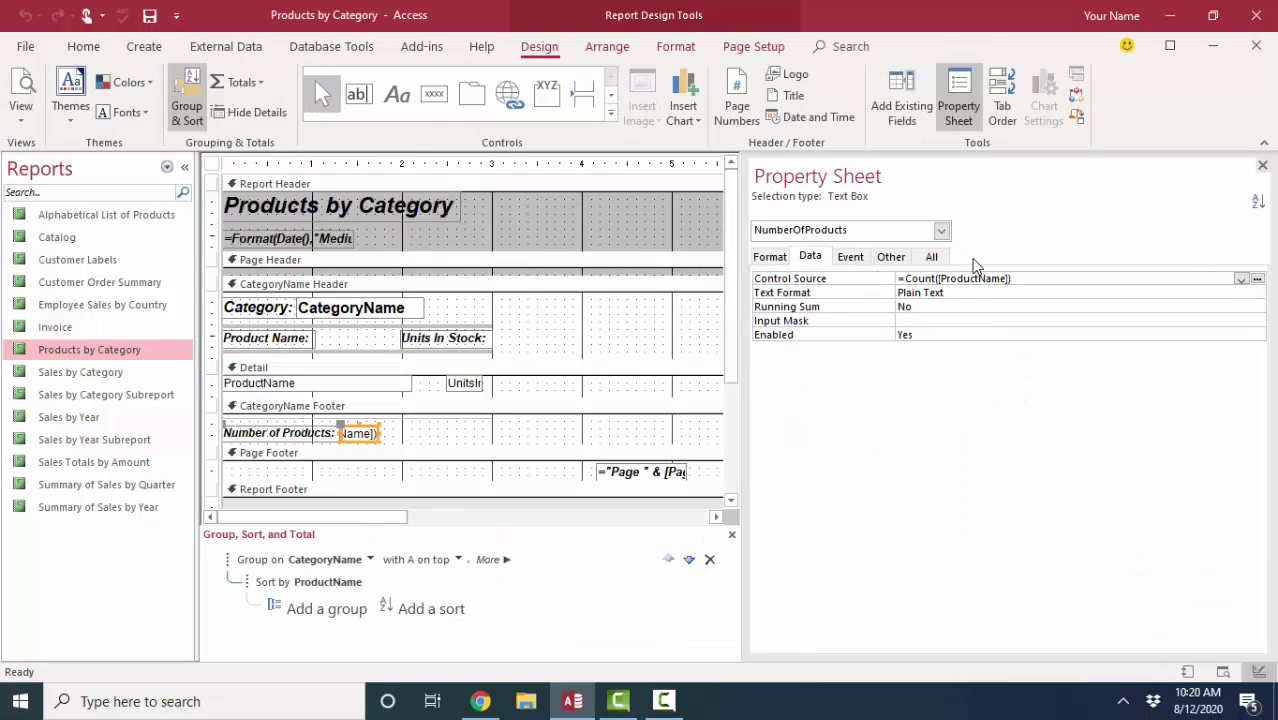
click(1262, 165)
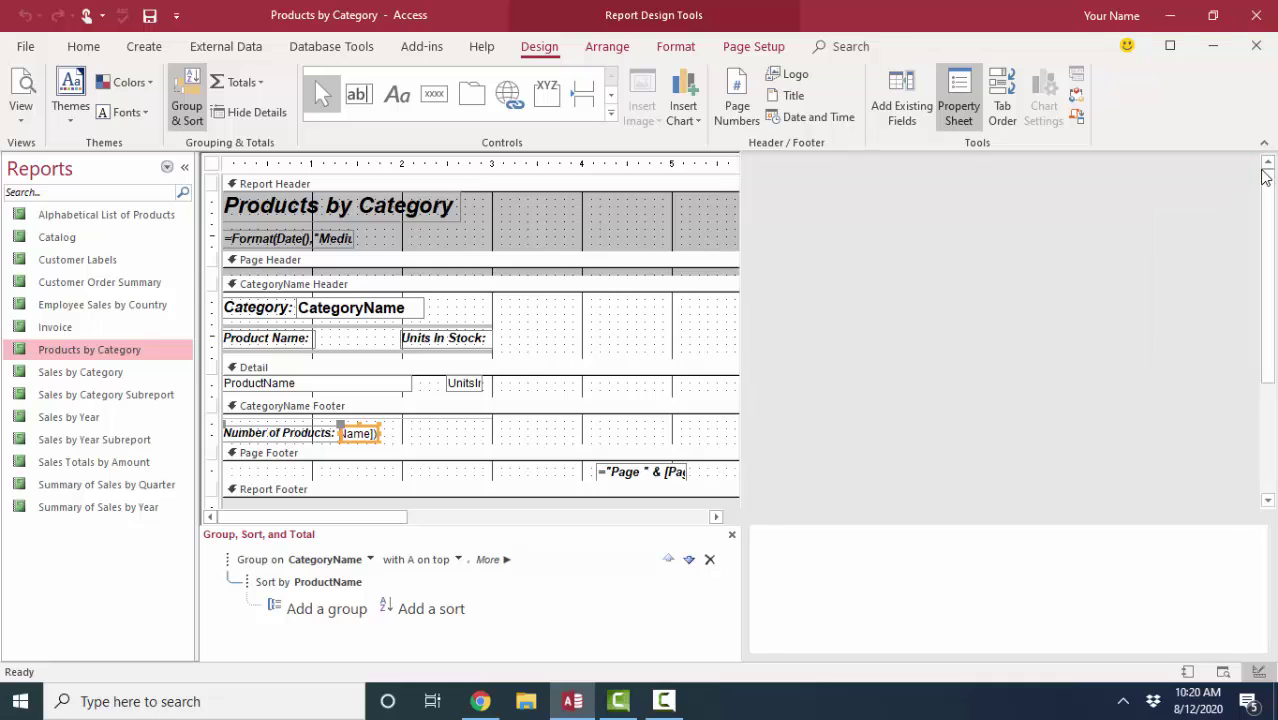
click(1256, 46)
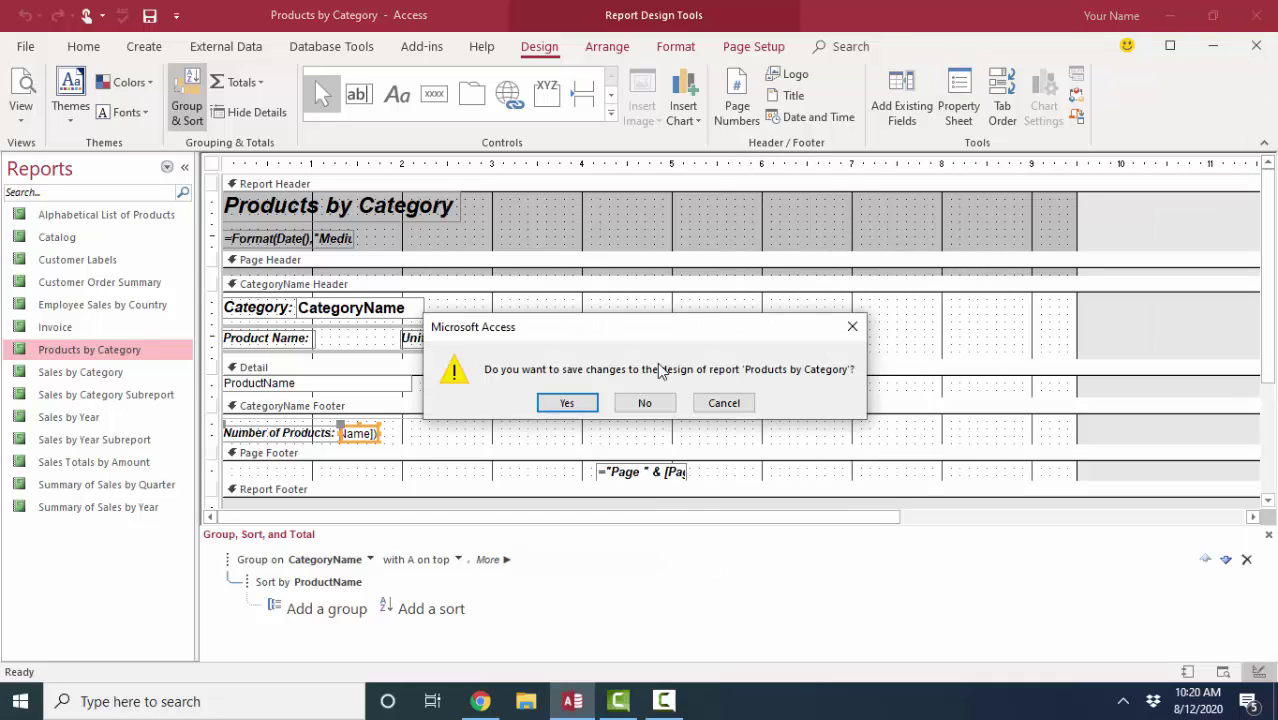
click(655, 401)
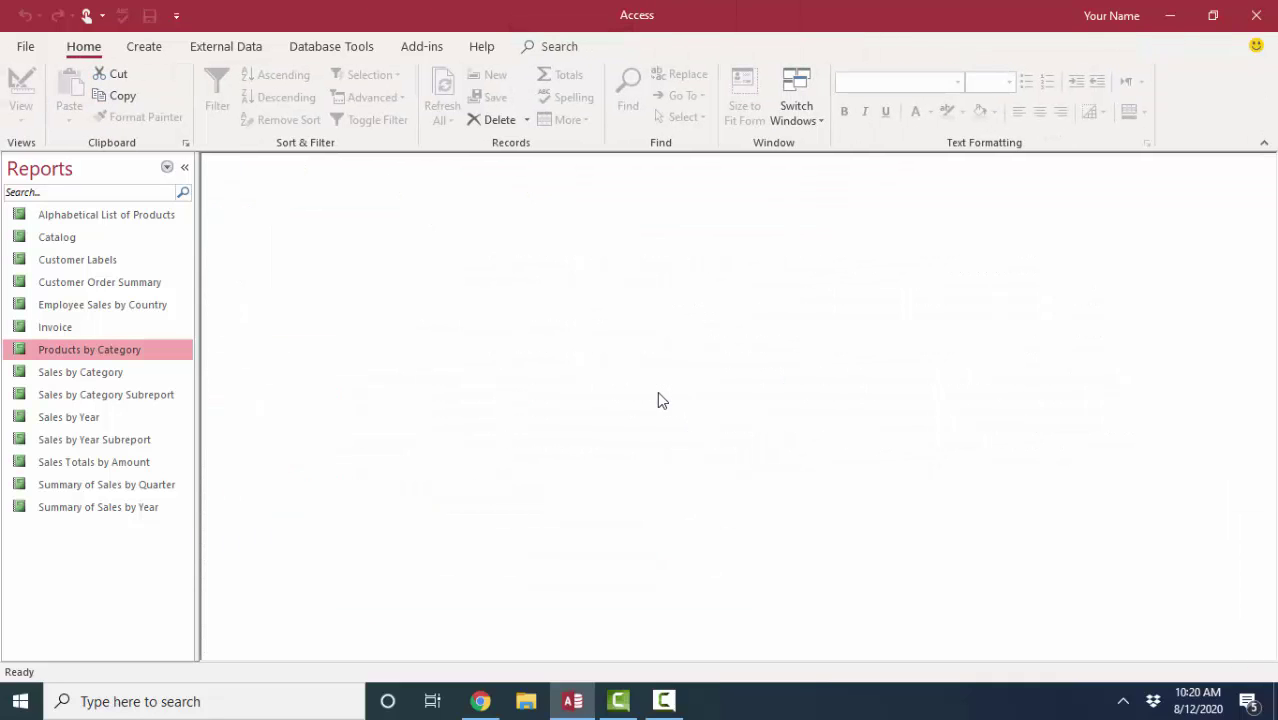
Open the Invoice report for the period from August 1 through 8/5/94 and maximize its preview.
double_click(100, 328)
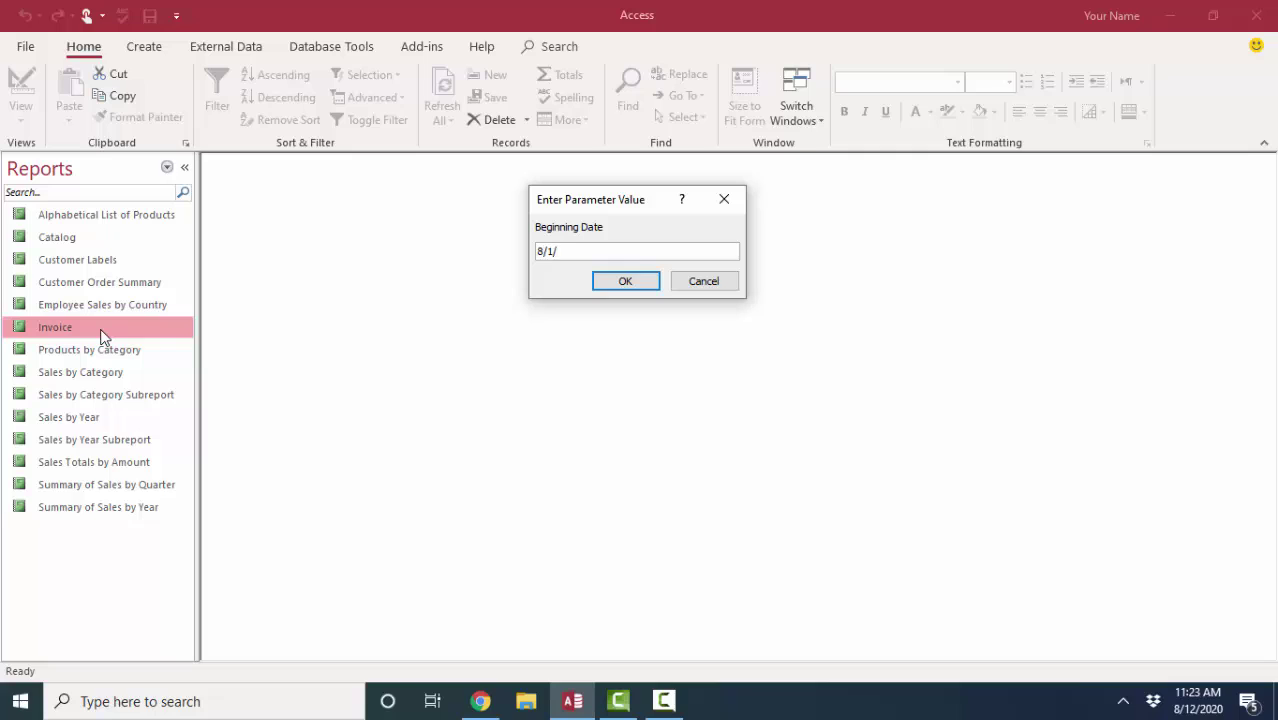
key(Return)
text(8/5/94)
key(Return)
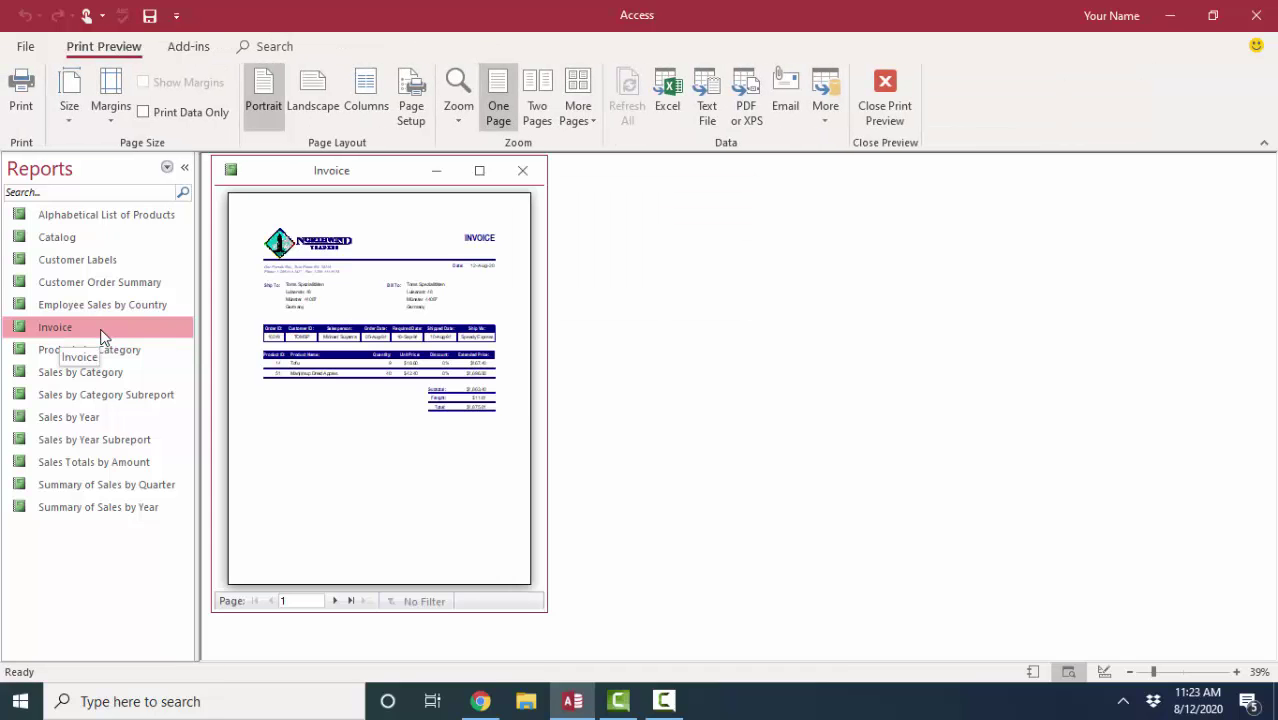
click(479, 170)
Page back and forth between the two invoices, then examine the first one at 100% zoom.
click(323, 652)
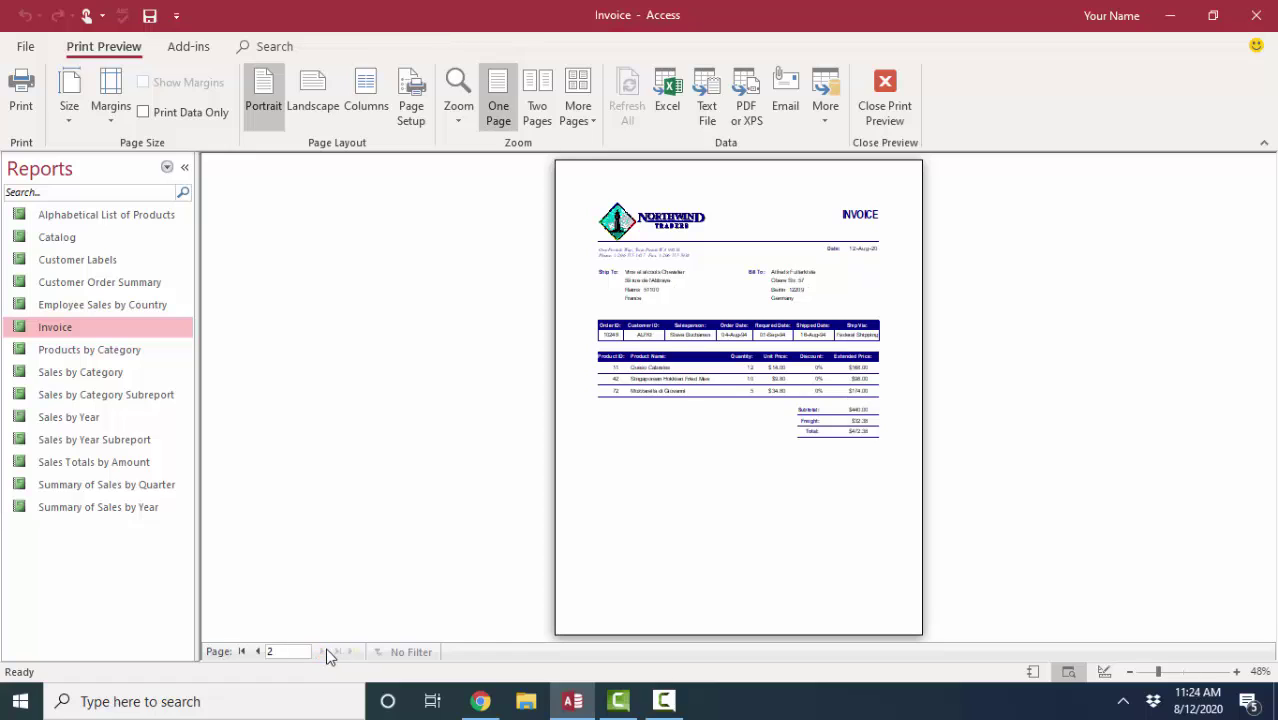
click(258, 651)
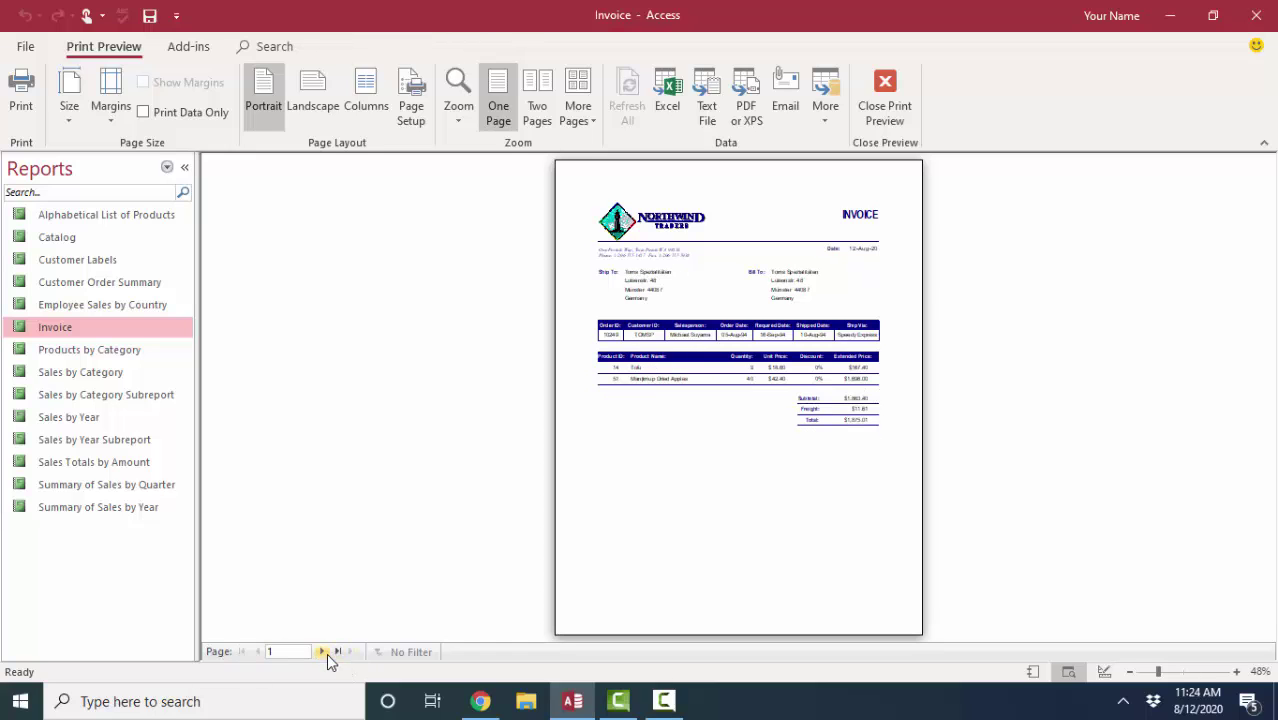
click(323, 652)
click(258, 651)
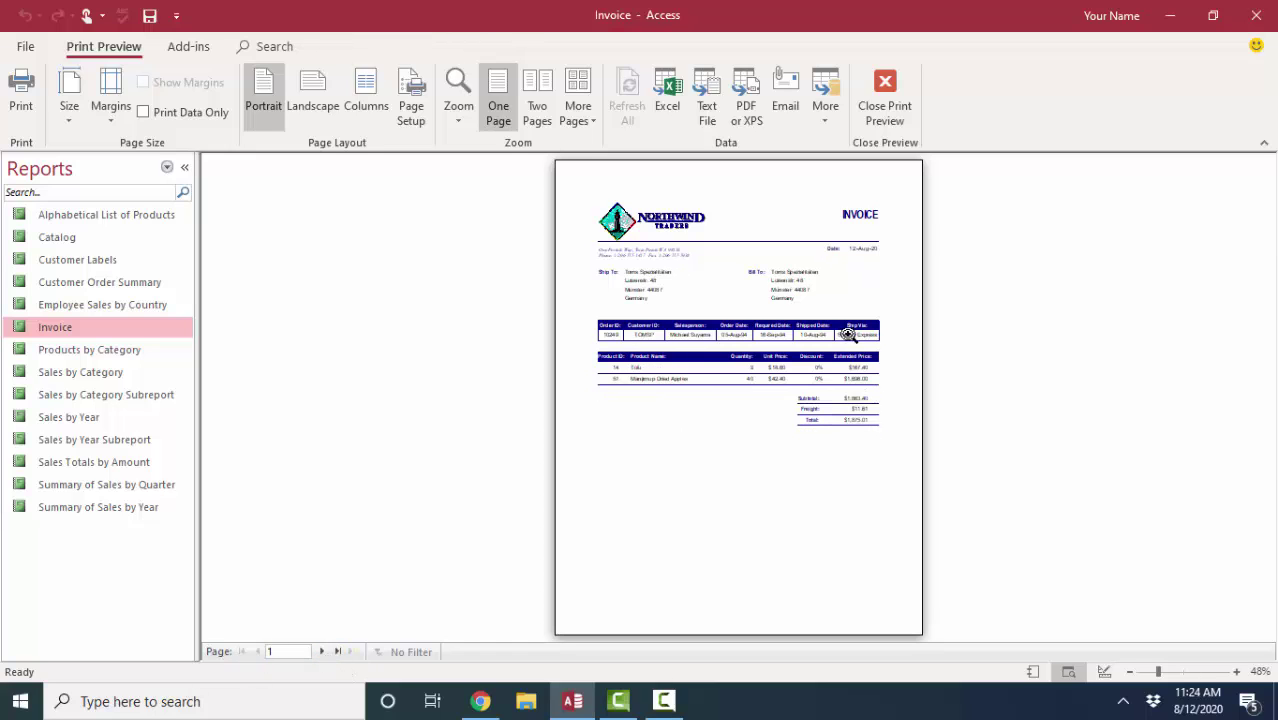
click(819, 218)
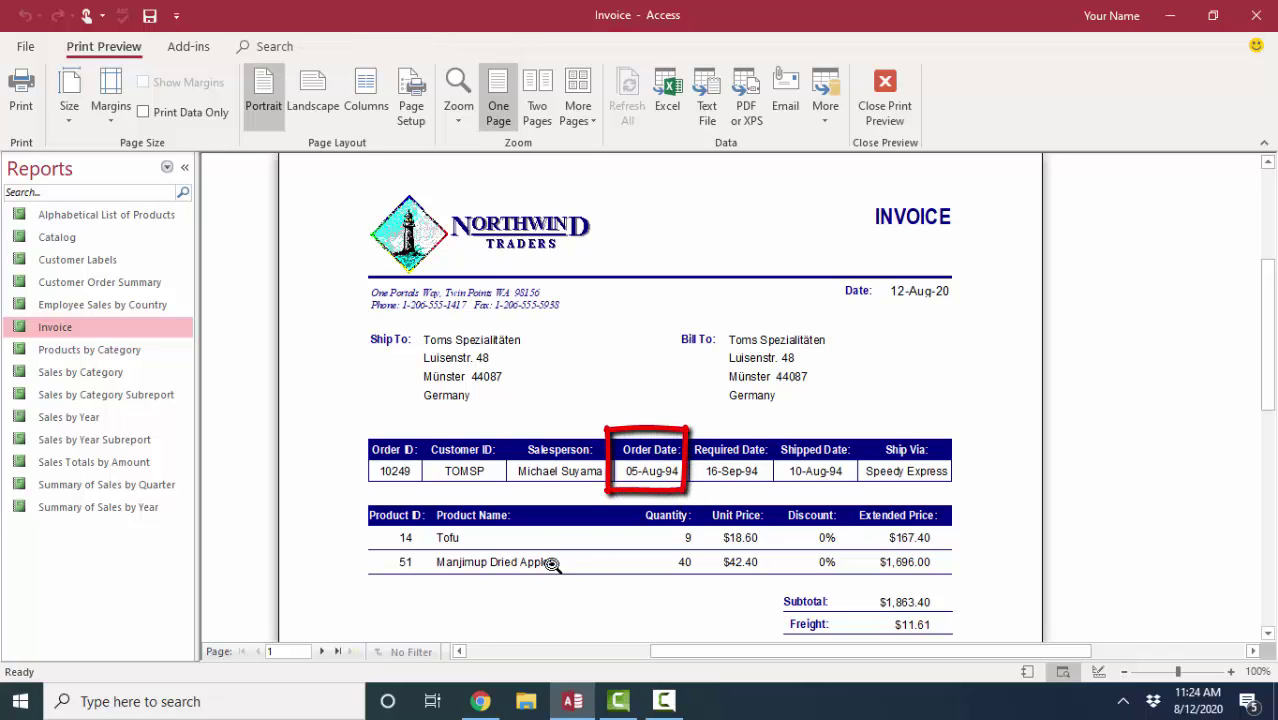
Compare the two invoice pages, examining the company logo, title and date area at the head of each.
click(321, 651)
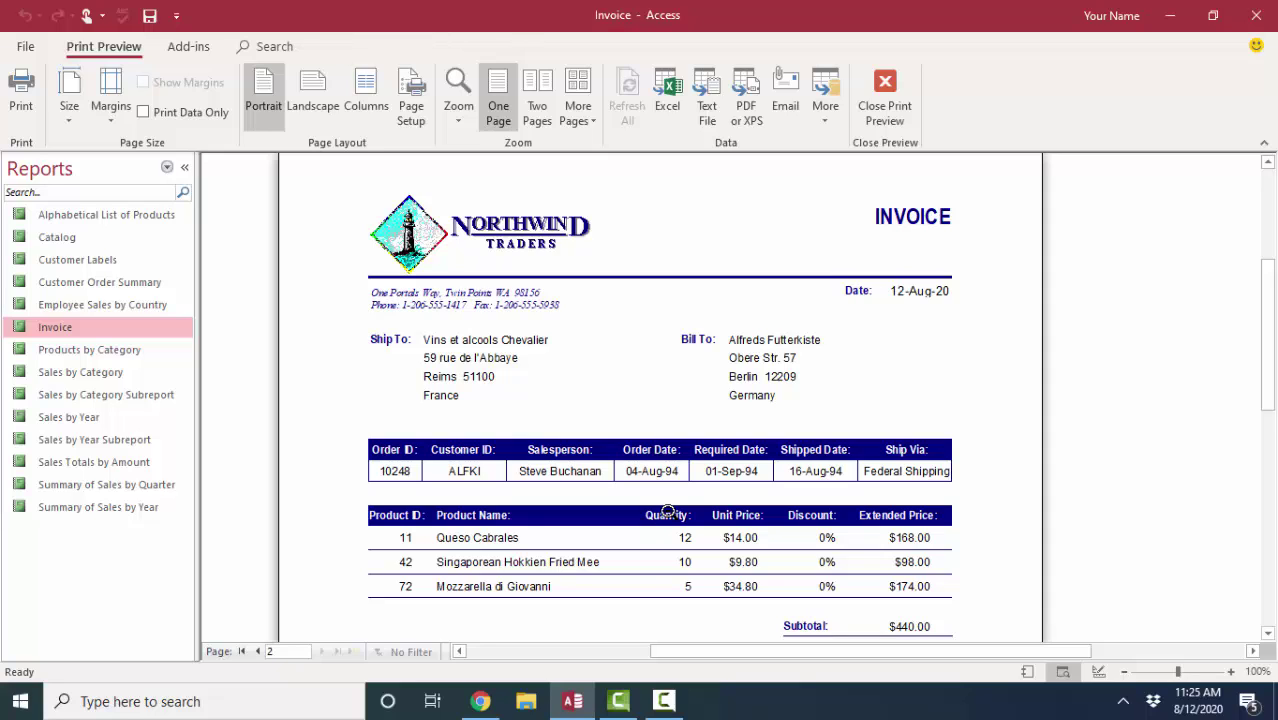
click(258, 651)
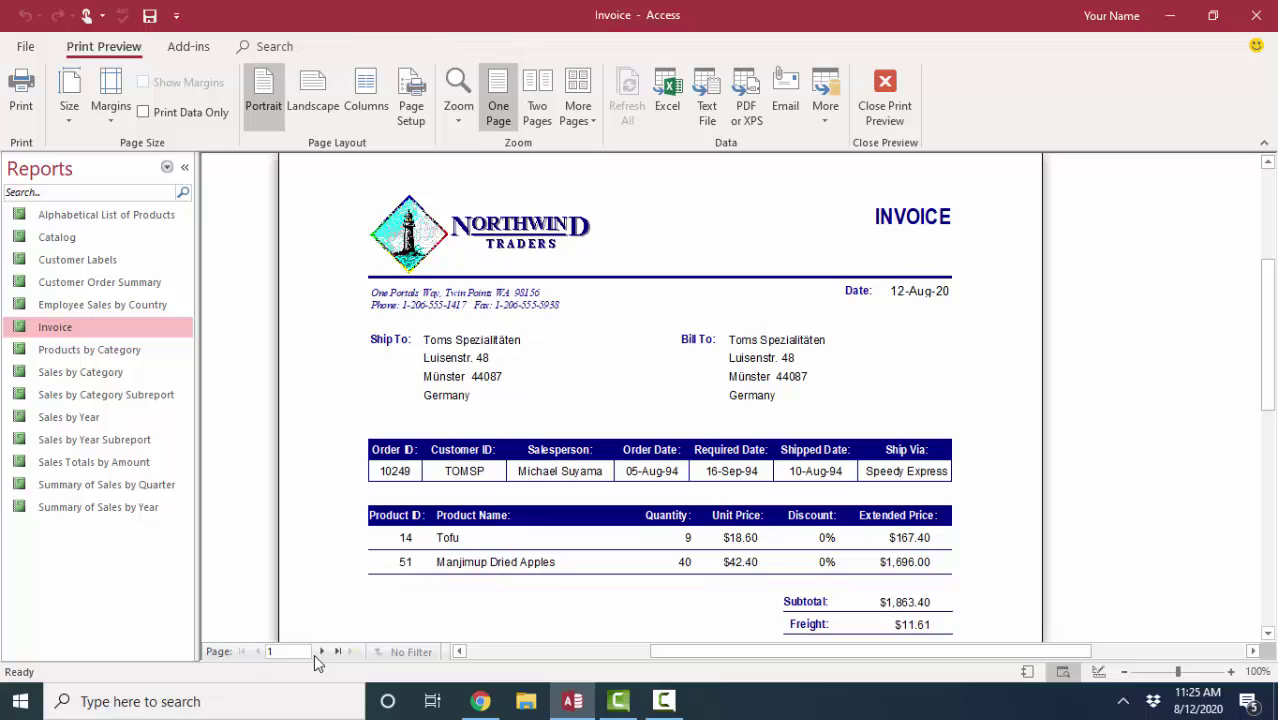
click(321, 652)
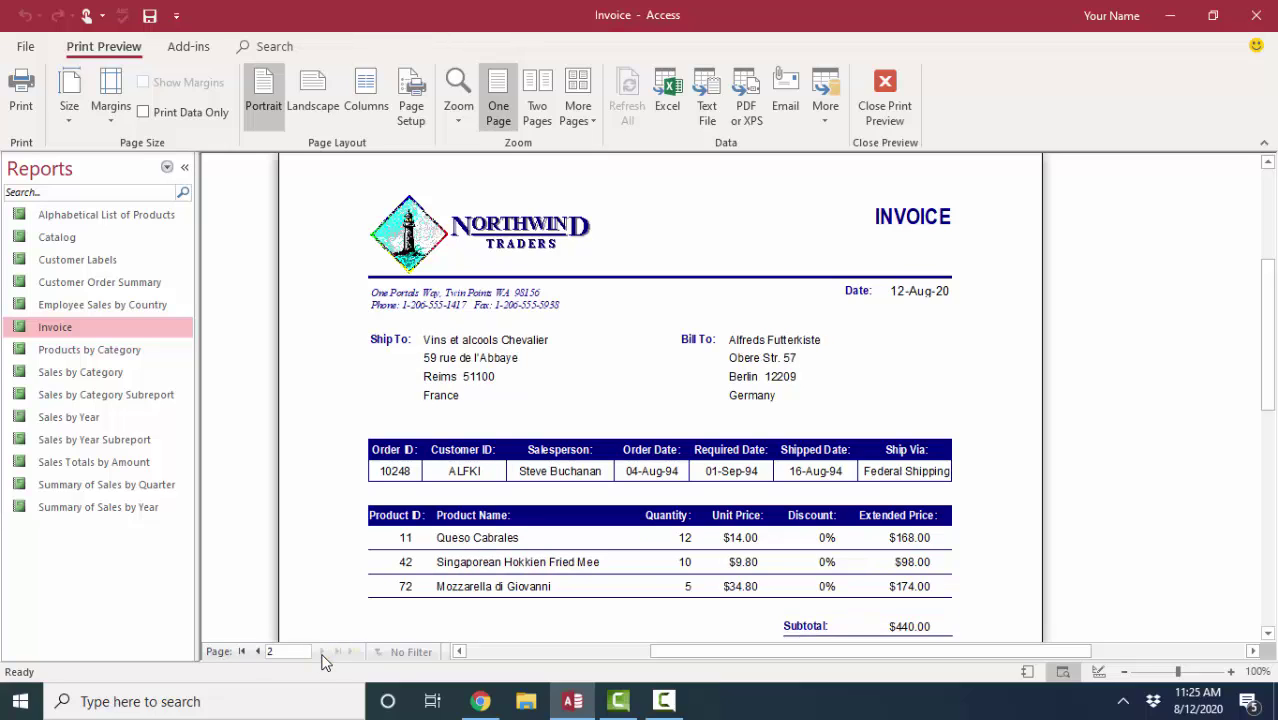
click(258, 651)
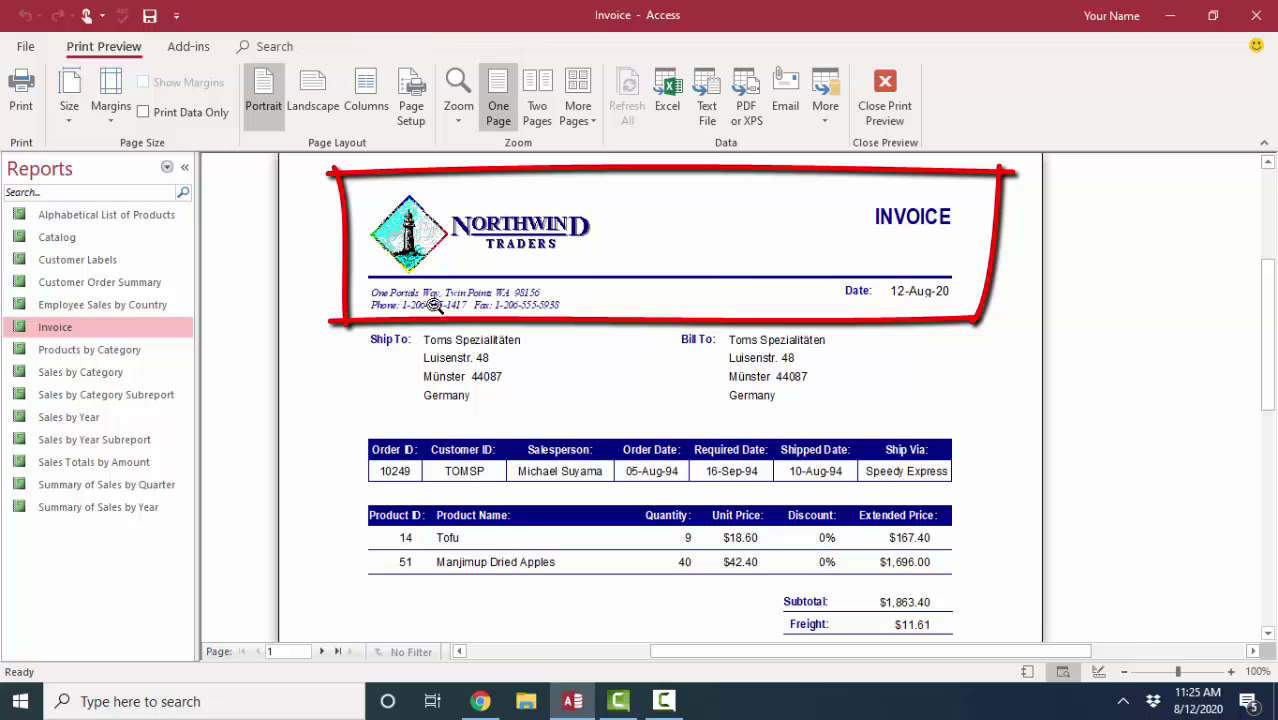
click(321, 651)
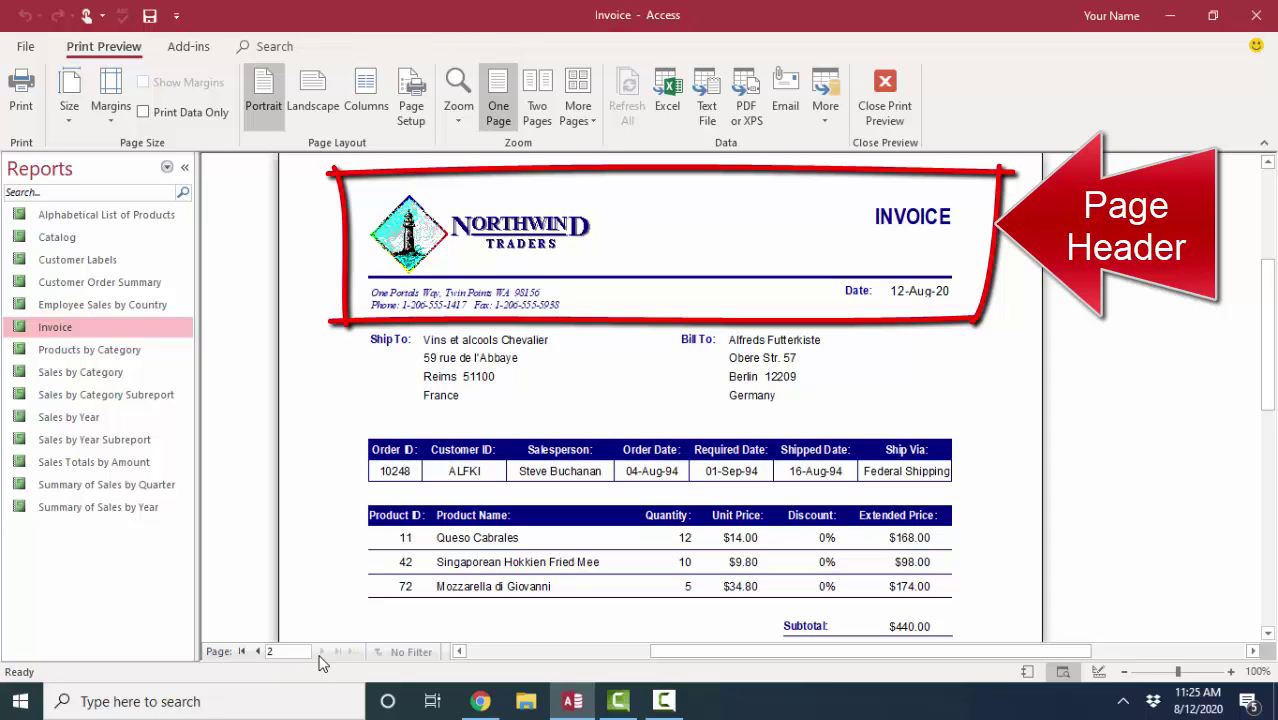
click(258, 651)
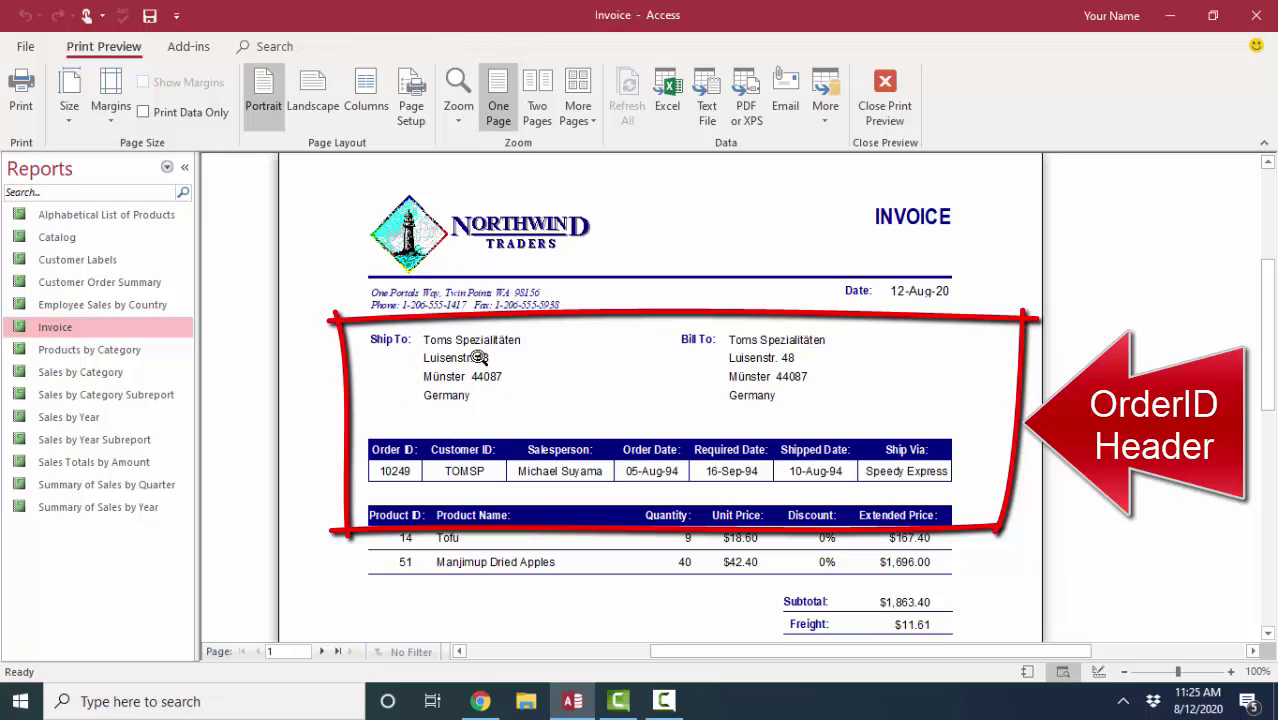
Examine the shipping and order details, product lines, and subtotal, freight and total area on both invoices.
click(321, 651)
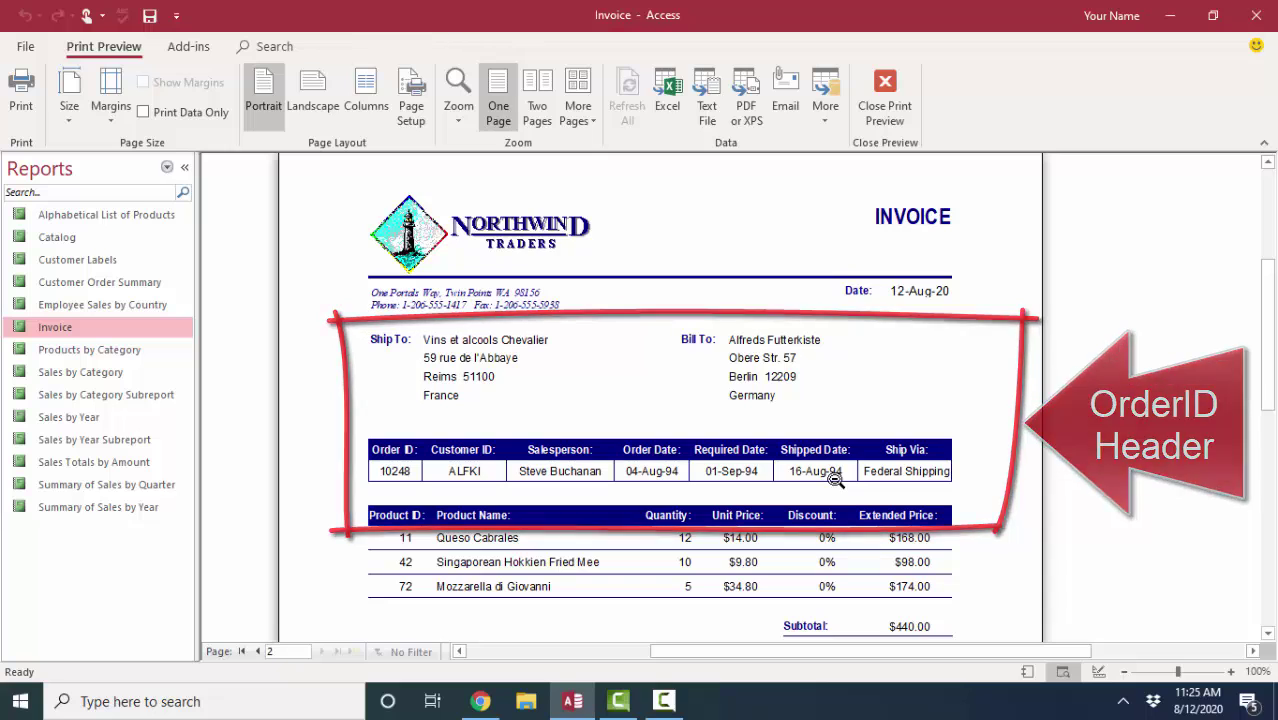
click(323, 651)
click(324, 651)
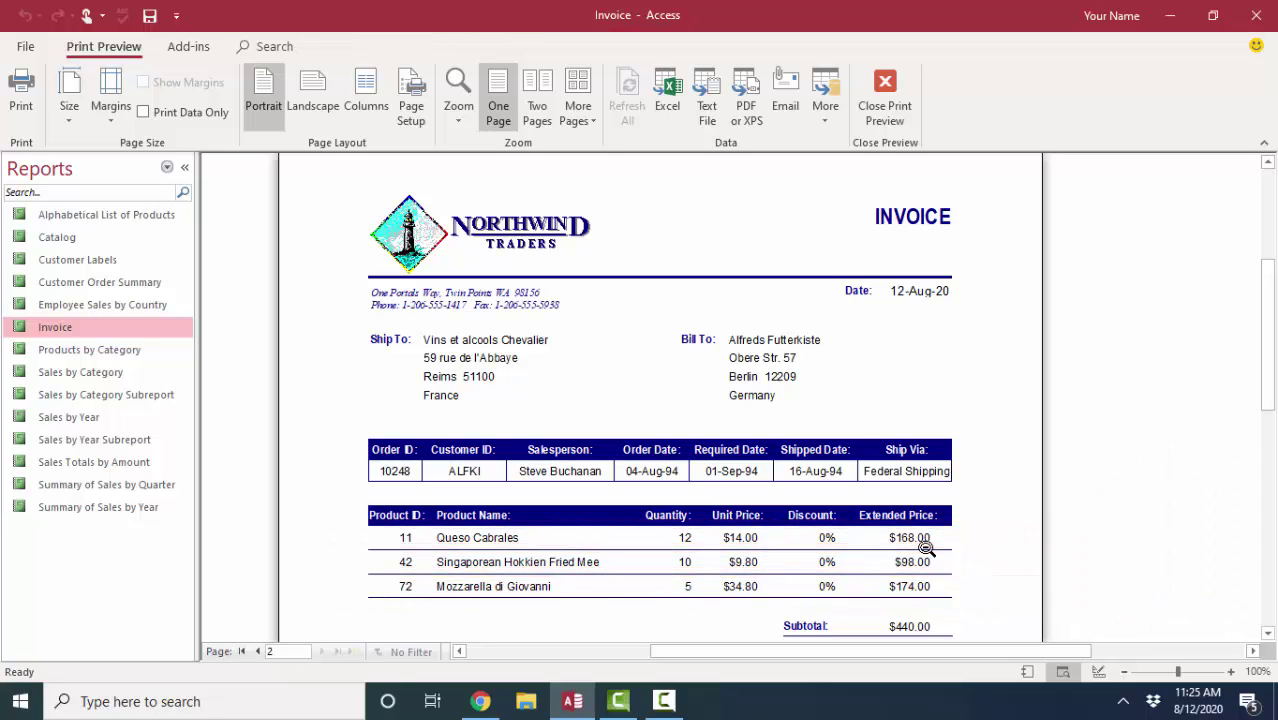
scroll(935, 553, down, 3)
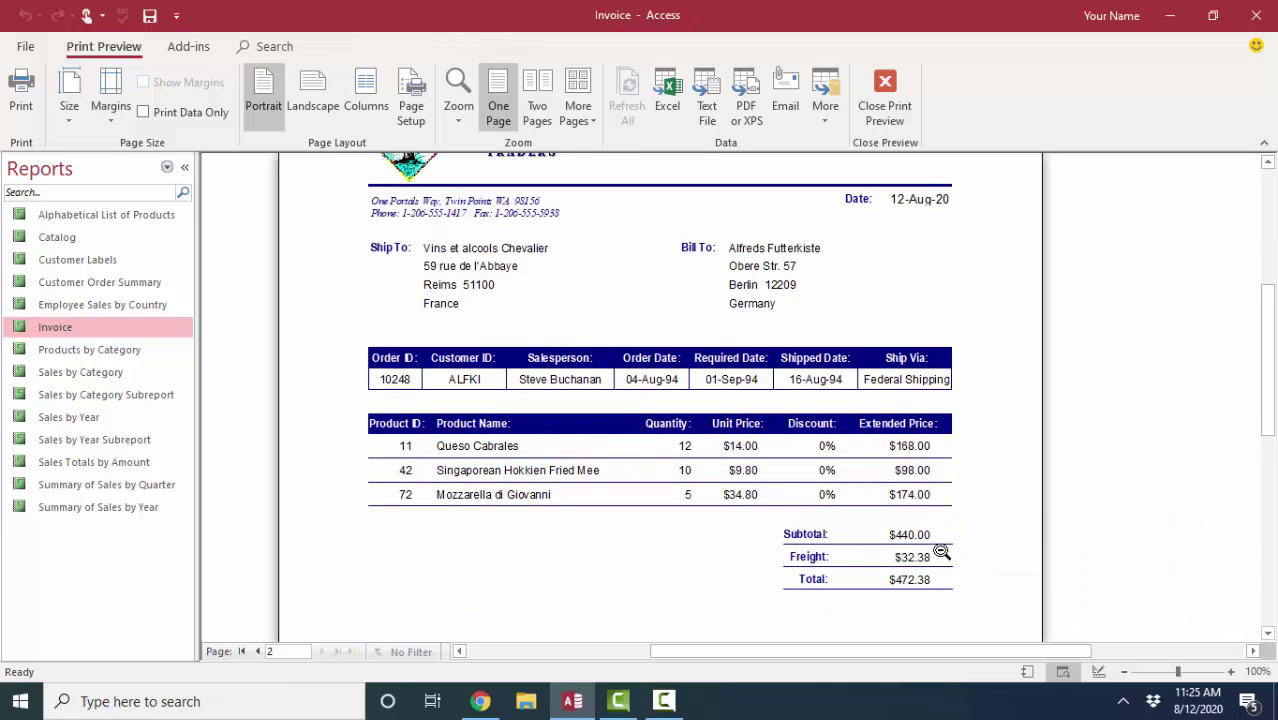
click(258, 651)
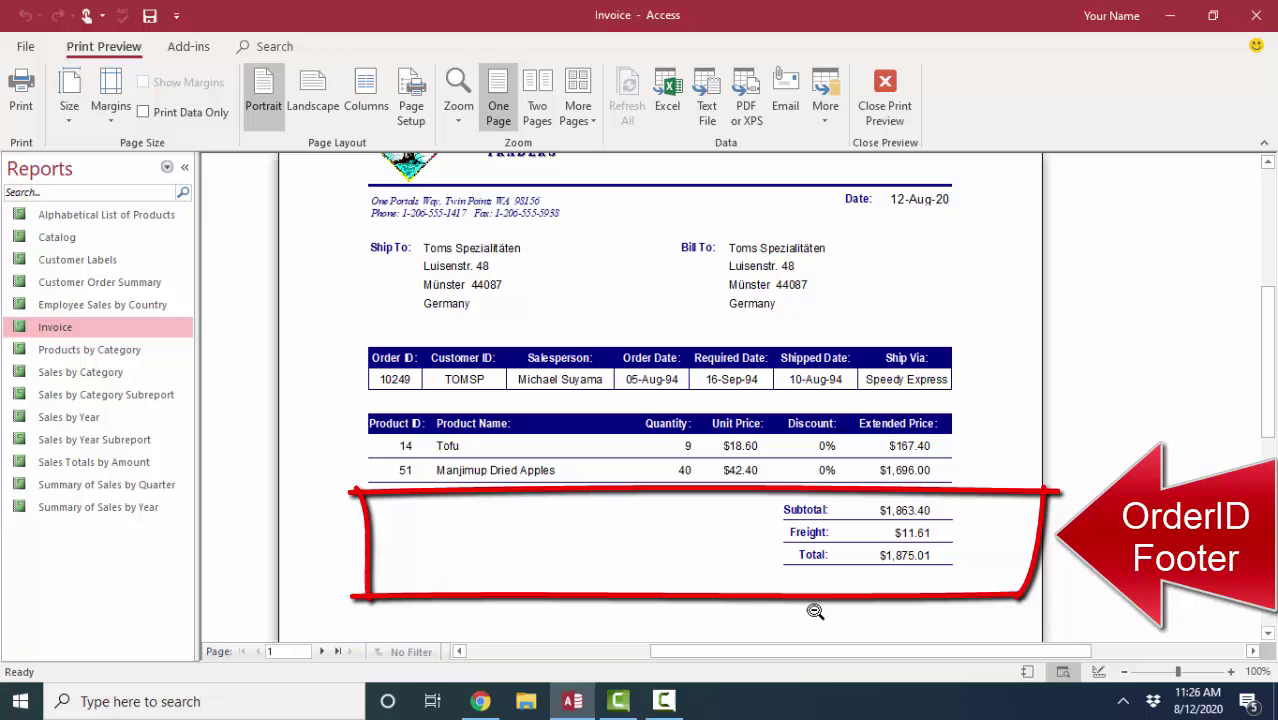
Switch the Invoice report to Design view.
right_click(148, 320)
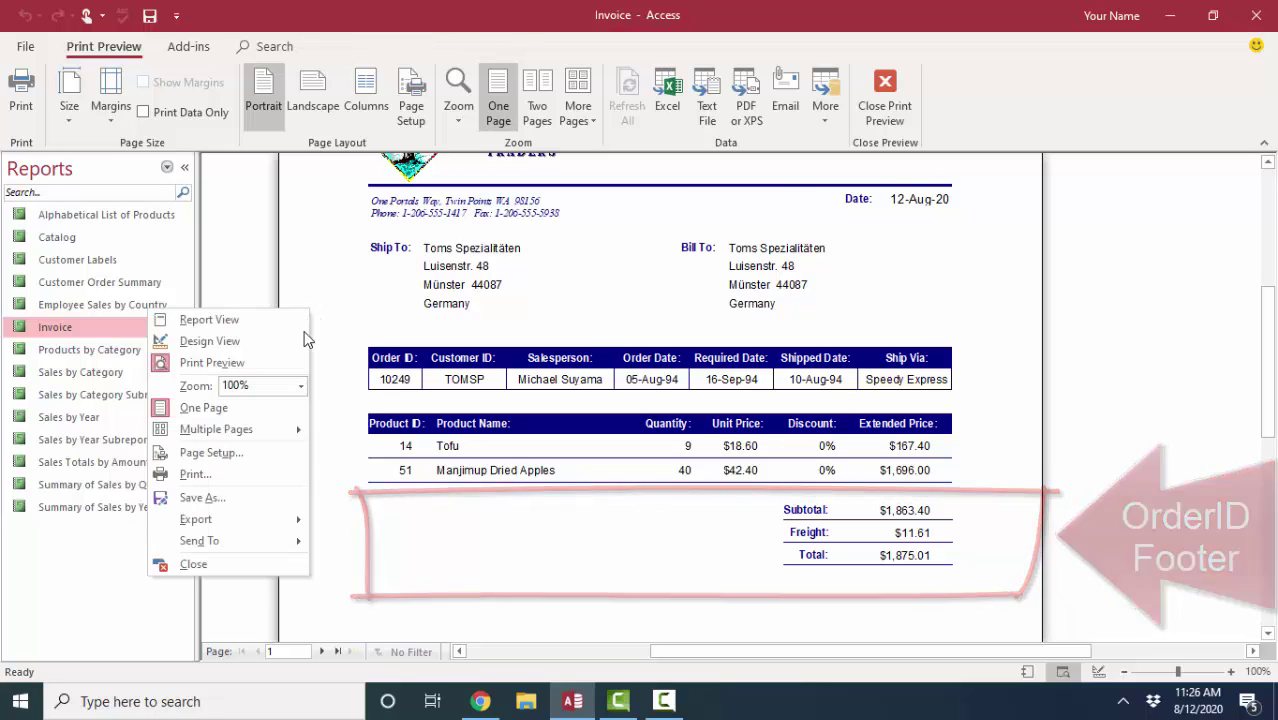
click(226, 341)
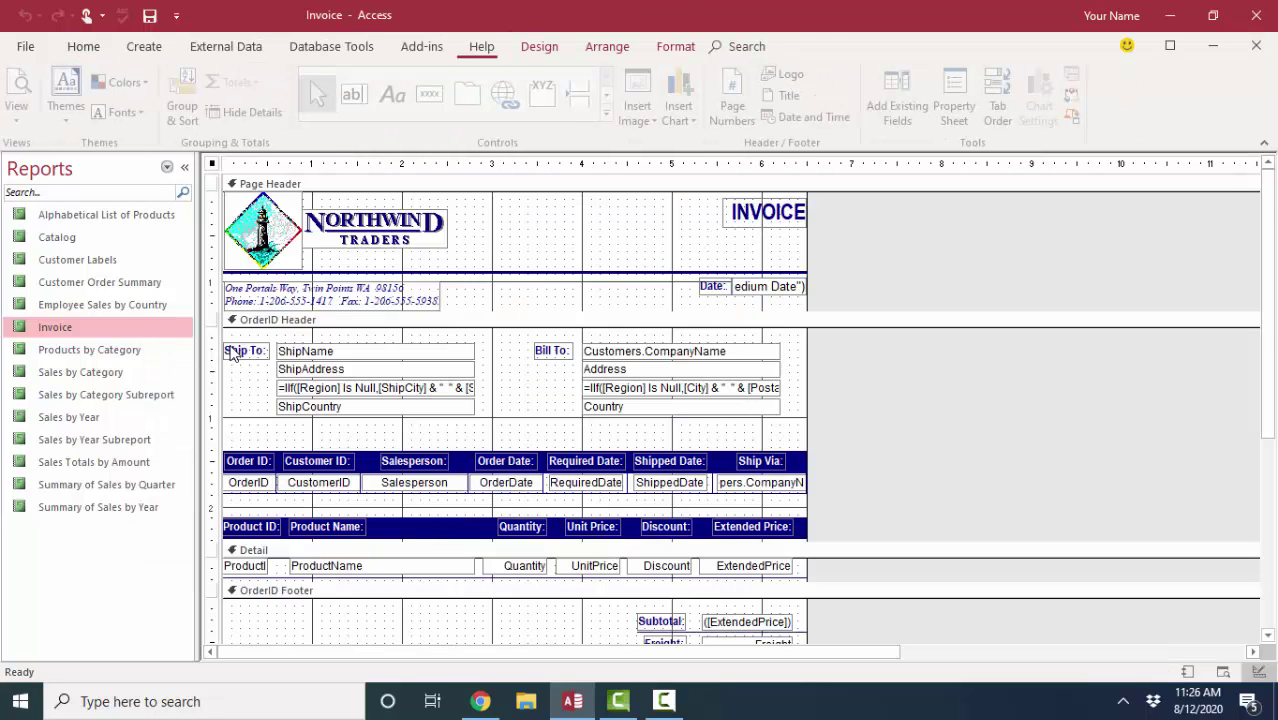
Examine the Page Header and OrderID Header sections, selecting the order information row and the product column headings.
click(299, 186)
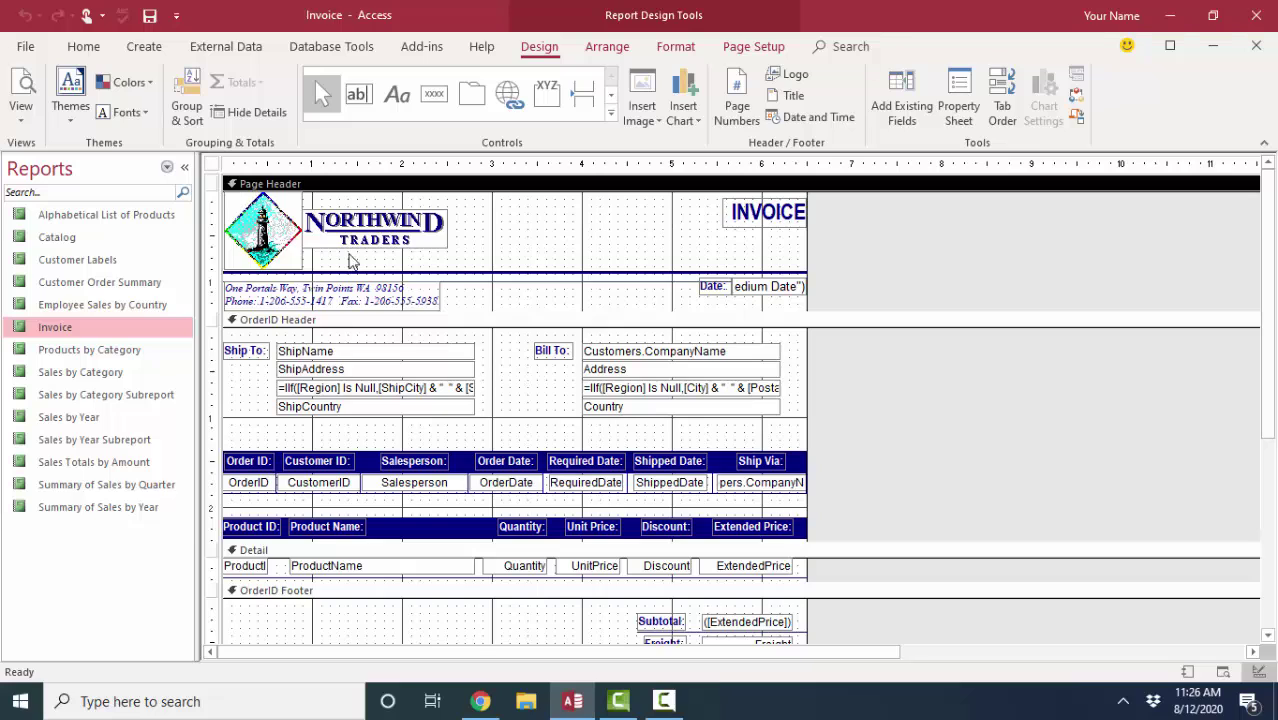
click(405, 320)
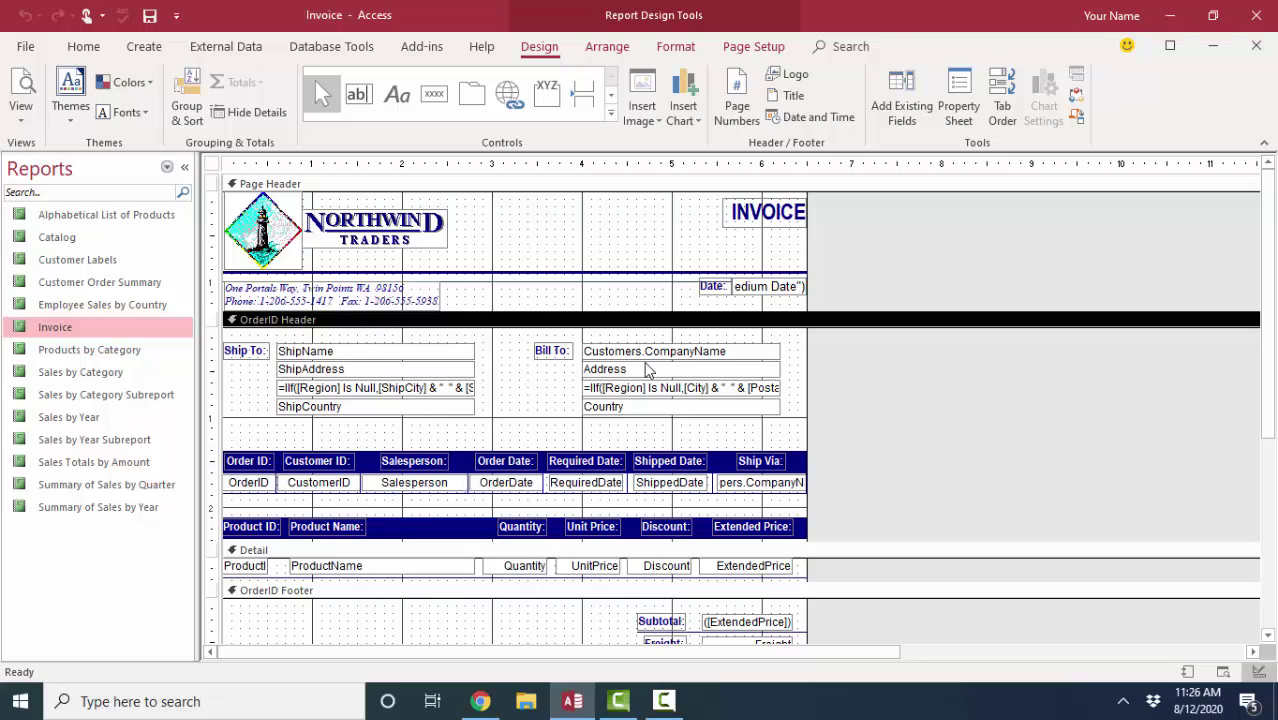
drag(214, 461, 214, 490)
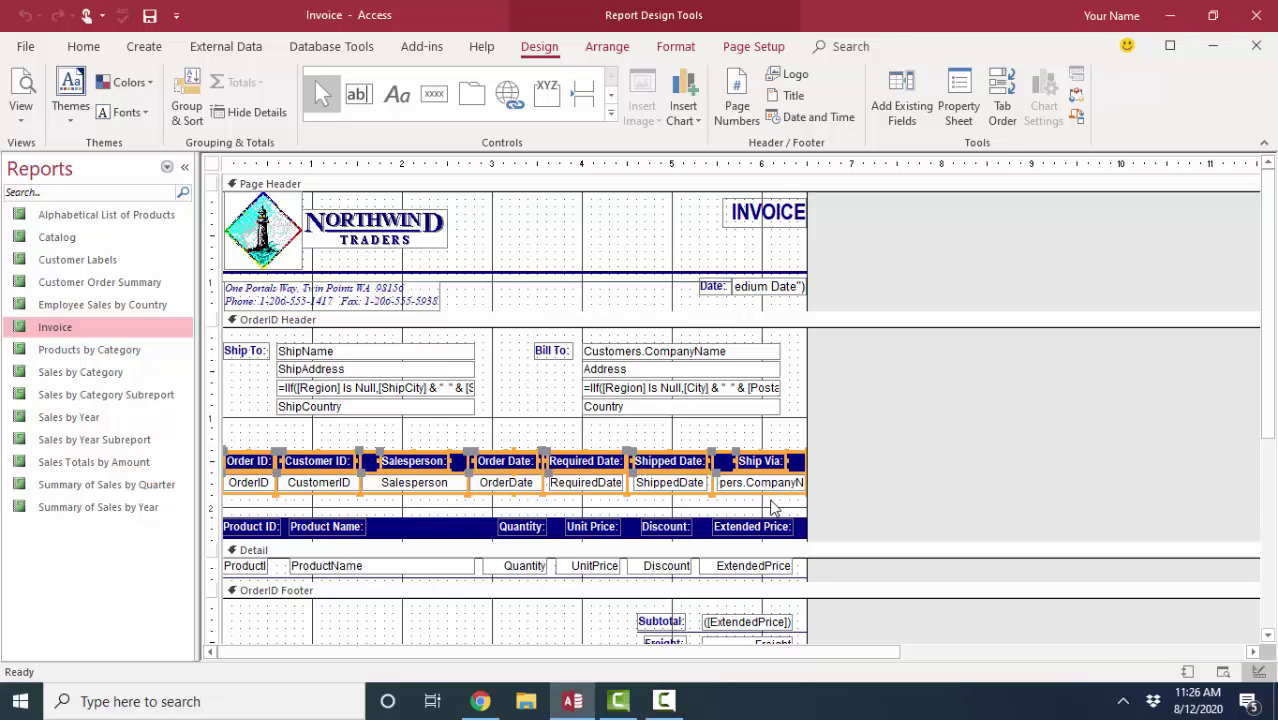
click(216, 527)
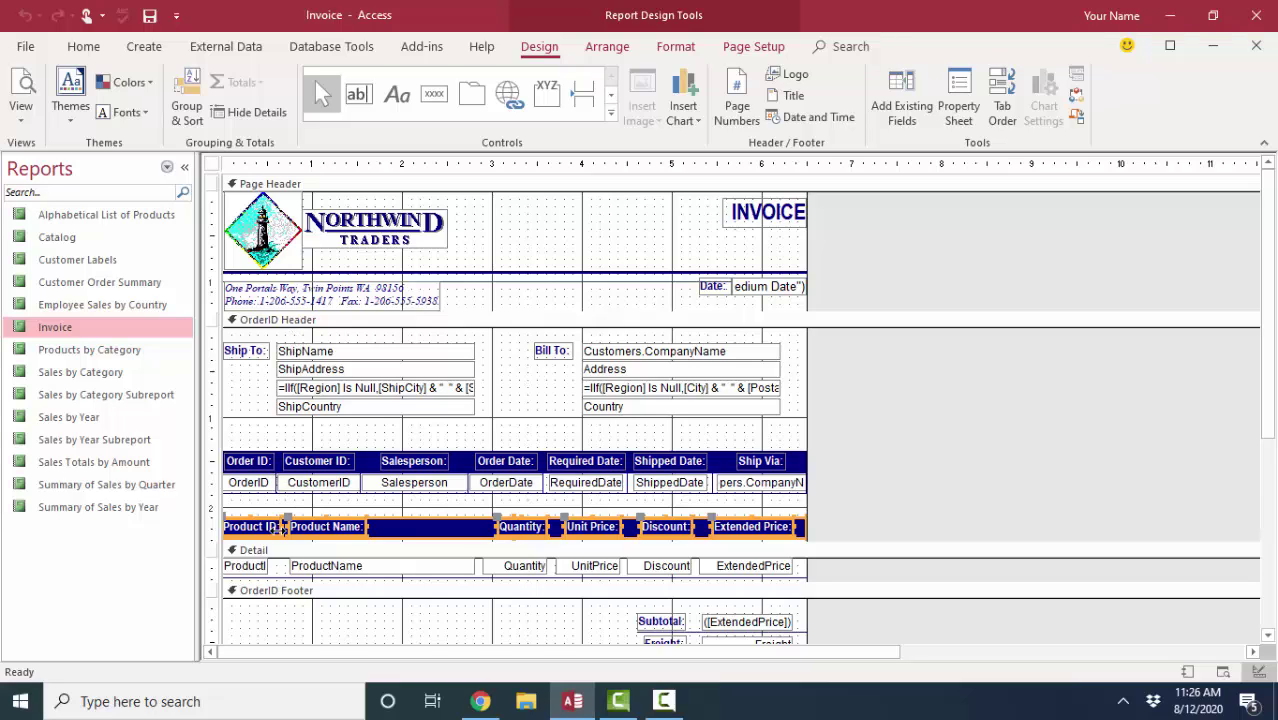
Select each Detail section field in turn, from ProductID and ProductName through Quantity, UnitPrice and Discount to ExtendedPrice.
click(246, 567)
click(365, 571)
click(522, 567)
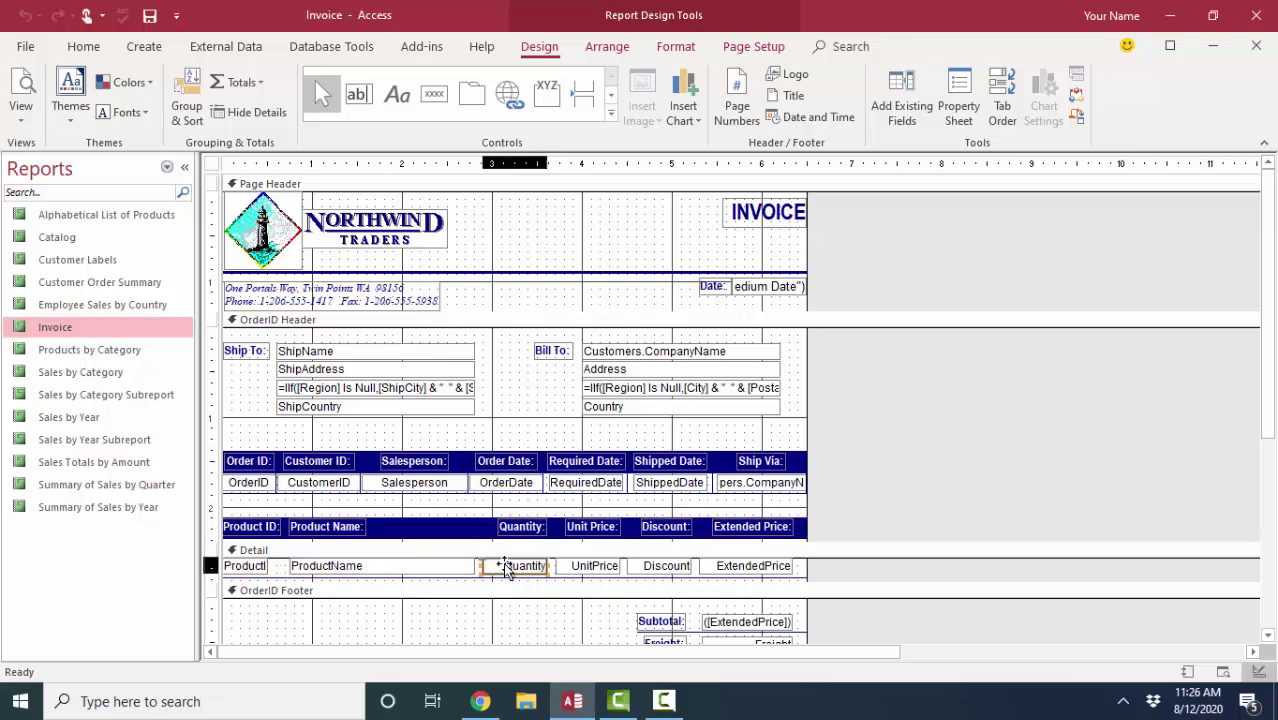
click(597, 567)
click(664, 567)
click(742, 568)
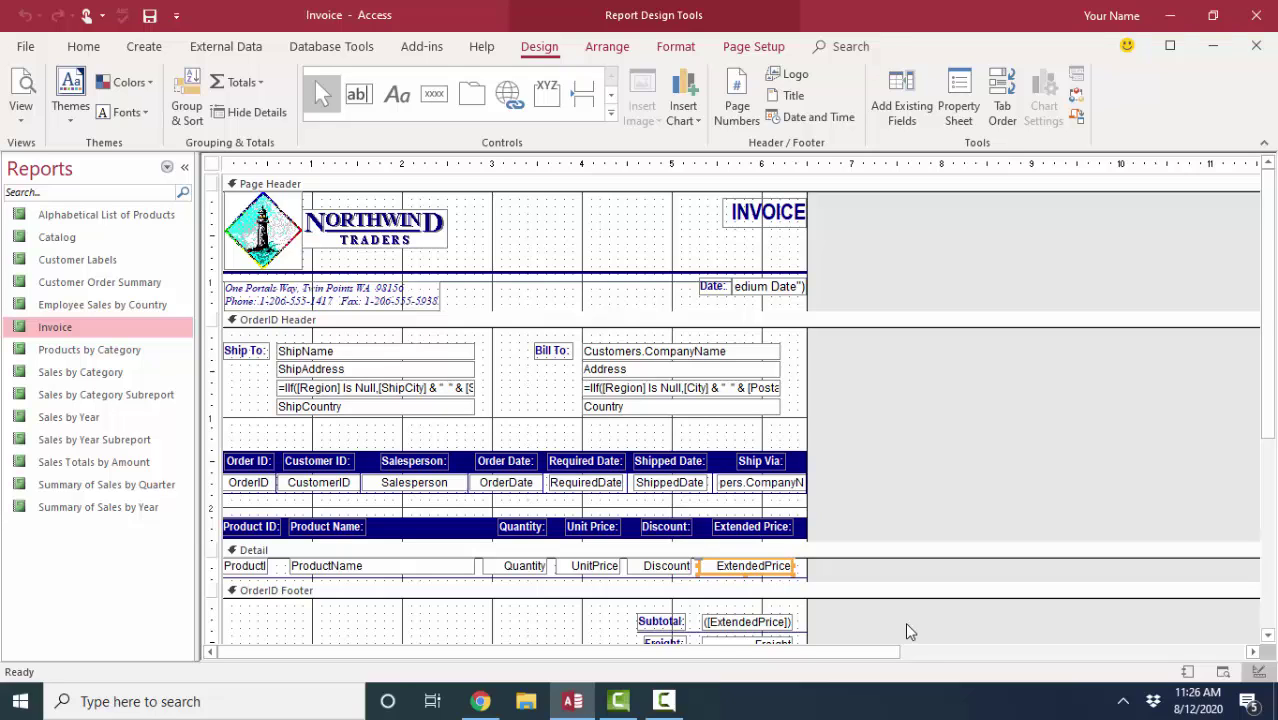
Examine the Subtotal, Freight and Total controls in the OrderID Footer, selecting them together and the subtotal expression alone.
scroll(905, 622, down, 4)
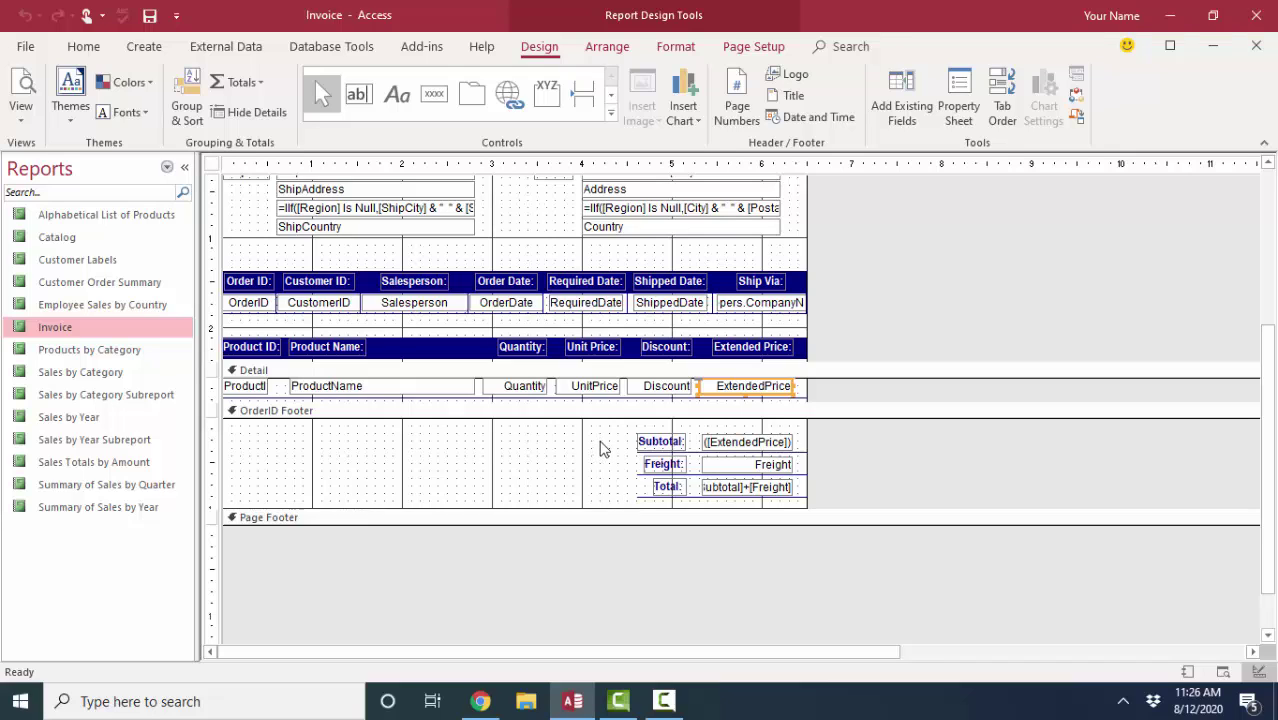
drag(608, 443, 799, 508)
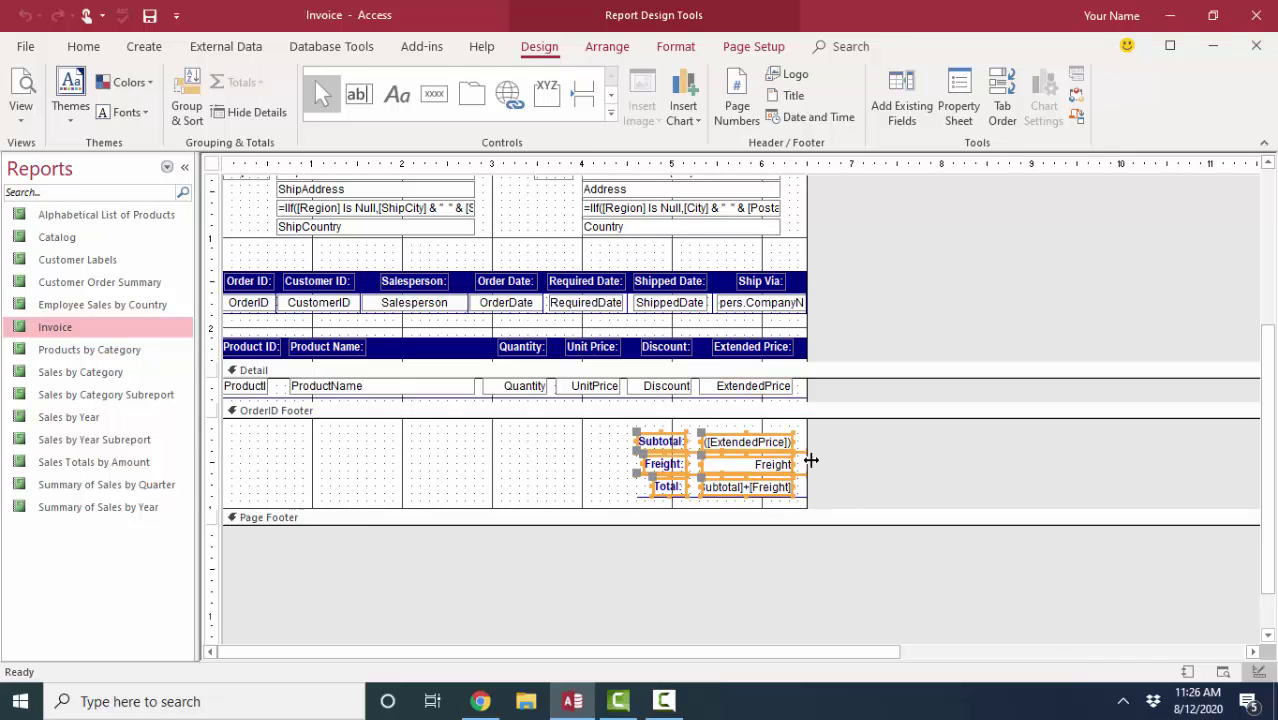
click(850, 476)
click(781, 448)
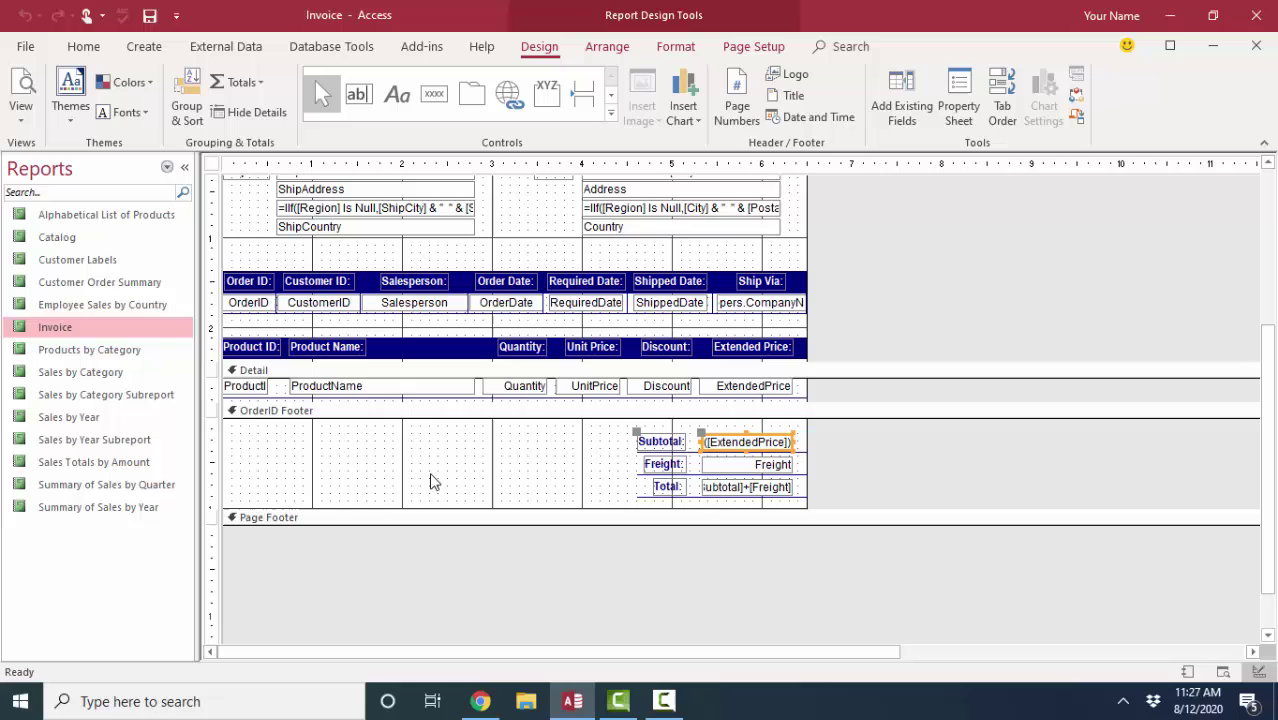
Open the Invoice report's record source query in the Query Builder and close its property sheet.
double_click(212, 164)
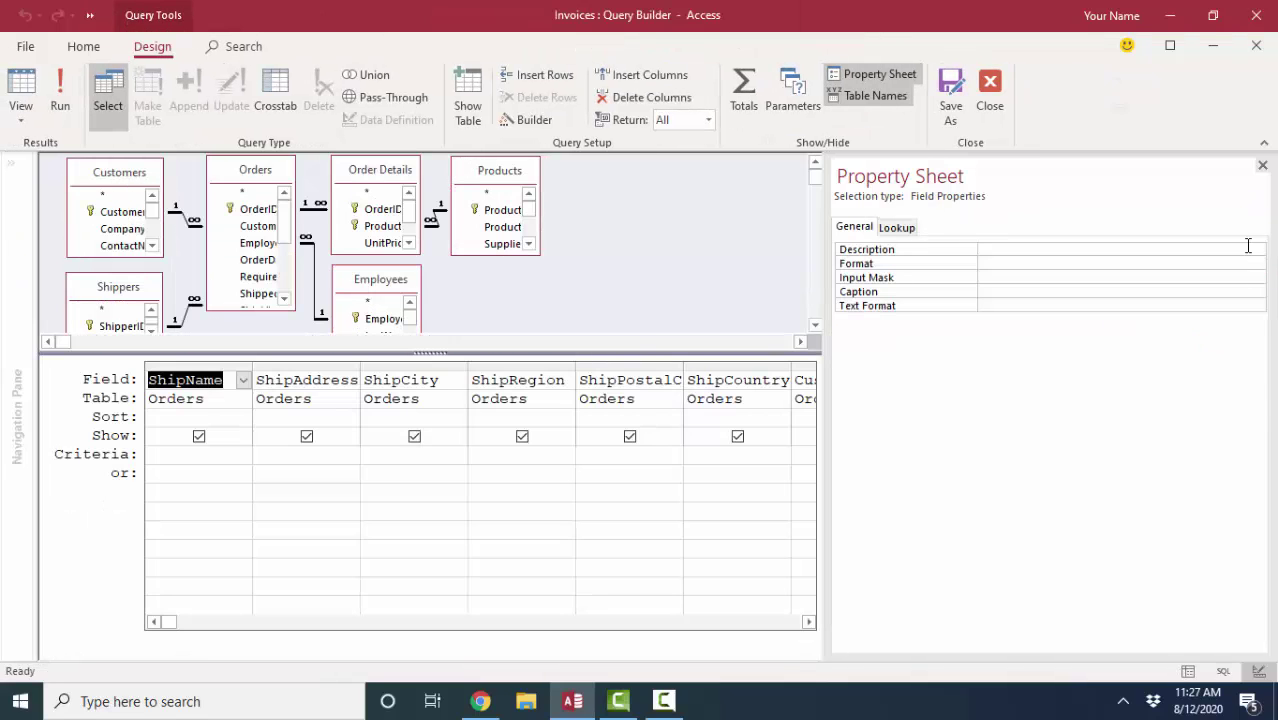
click(1262, 166)
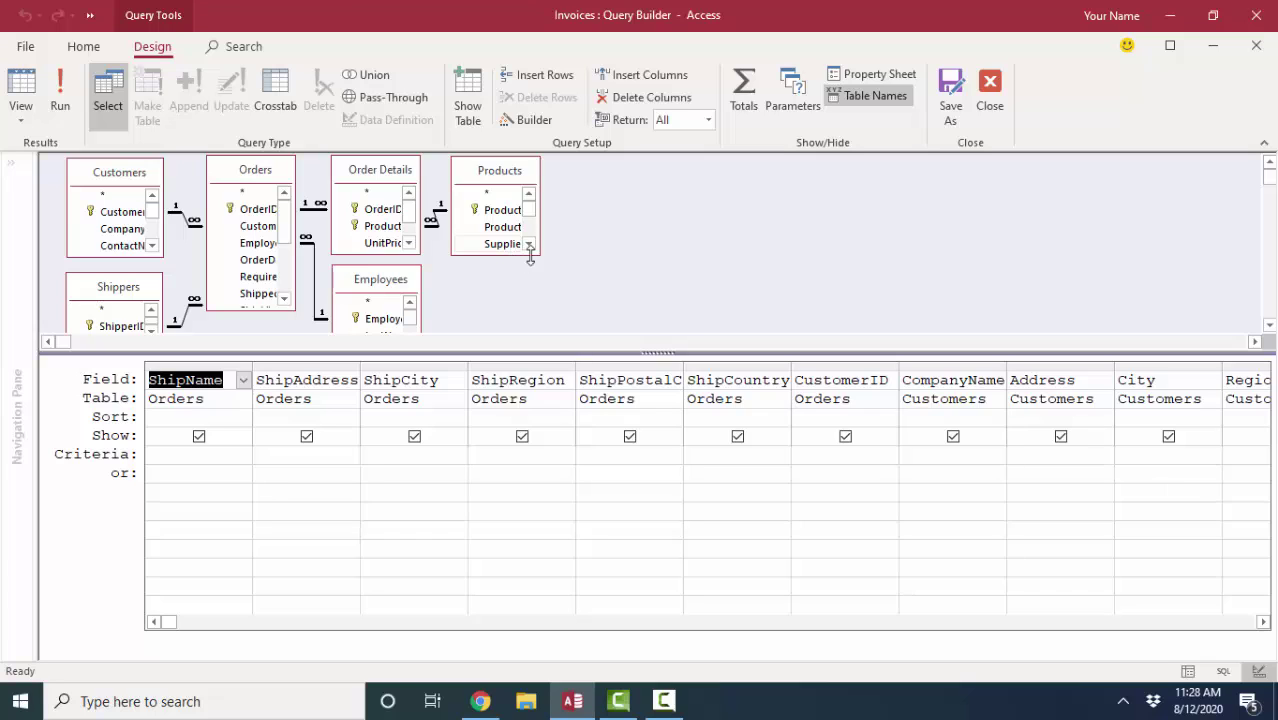
Widen the OrderDate column to fit its criteria and highlight the [Beginning Date] parameter.
click(1178, 626)
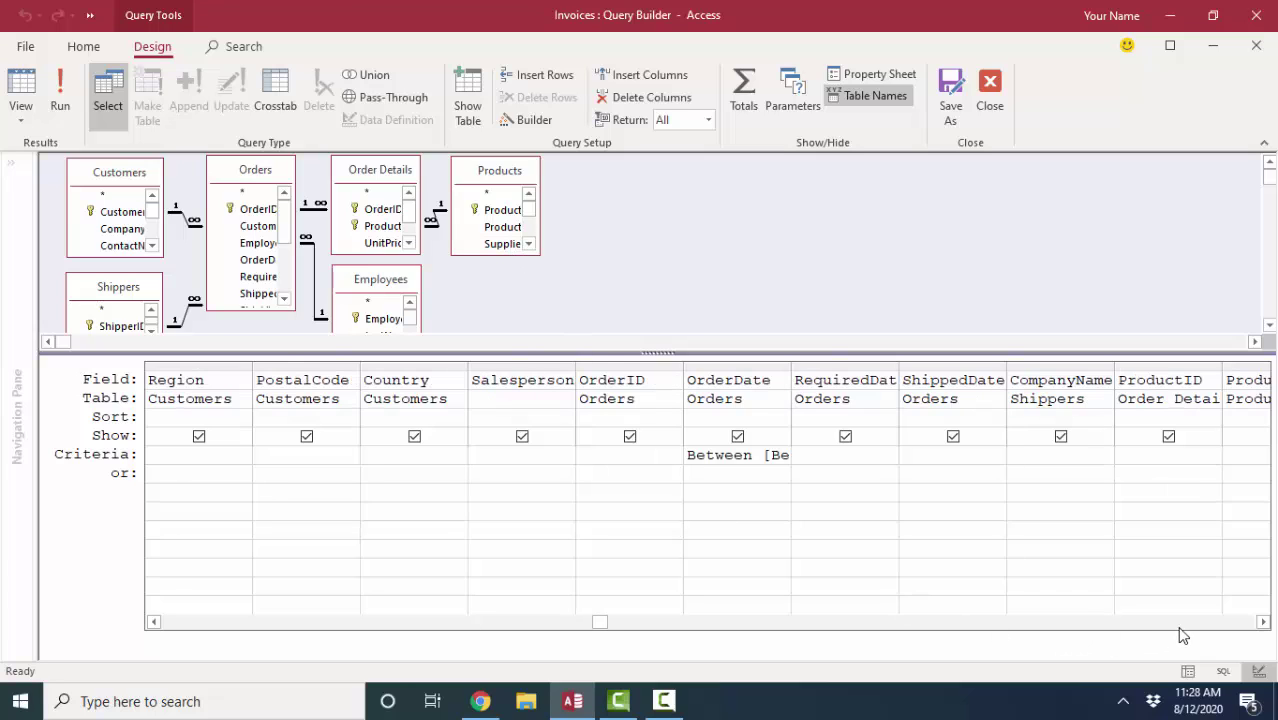
double_click(790, 364)
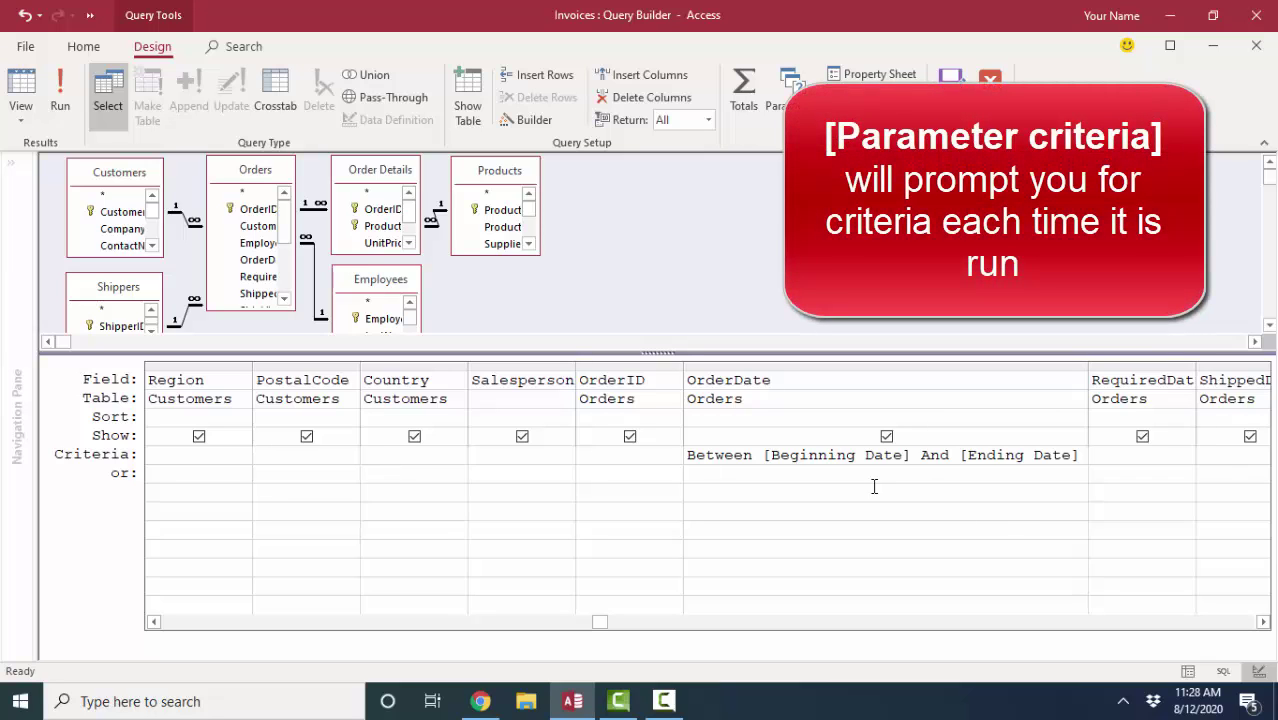
click(769, 455)
drag(912, 455, 764, 462)
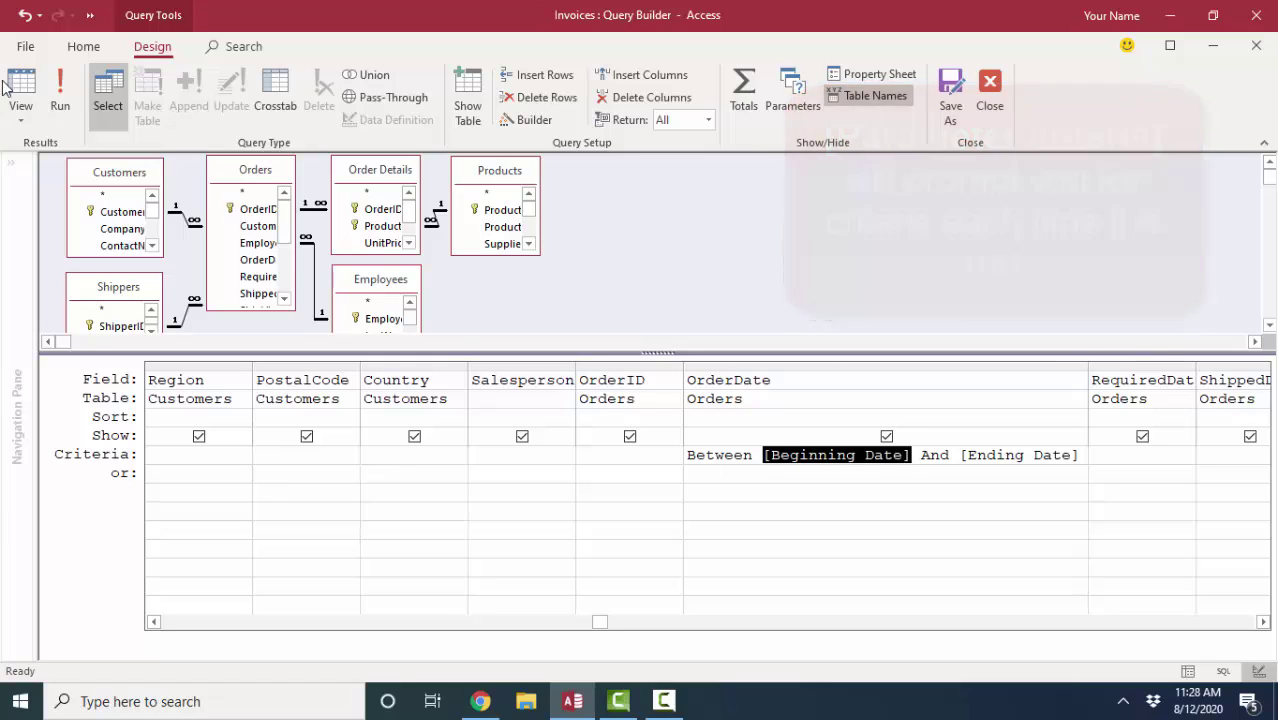
Display the query's datasheet for a beginning date of 8/1/94 and an ending date of 8/5/94.
click(18, 86)
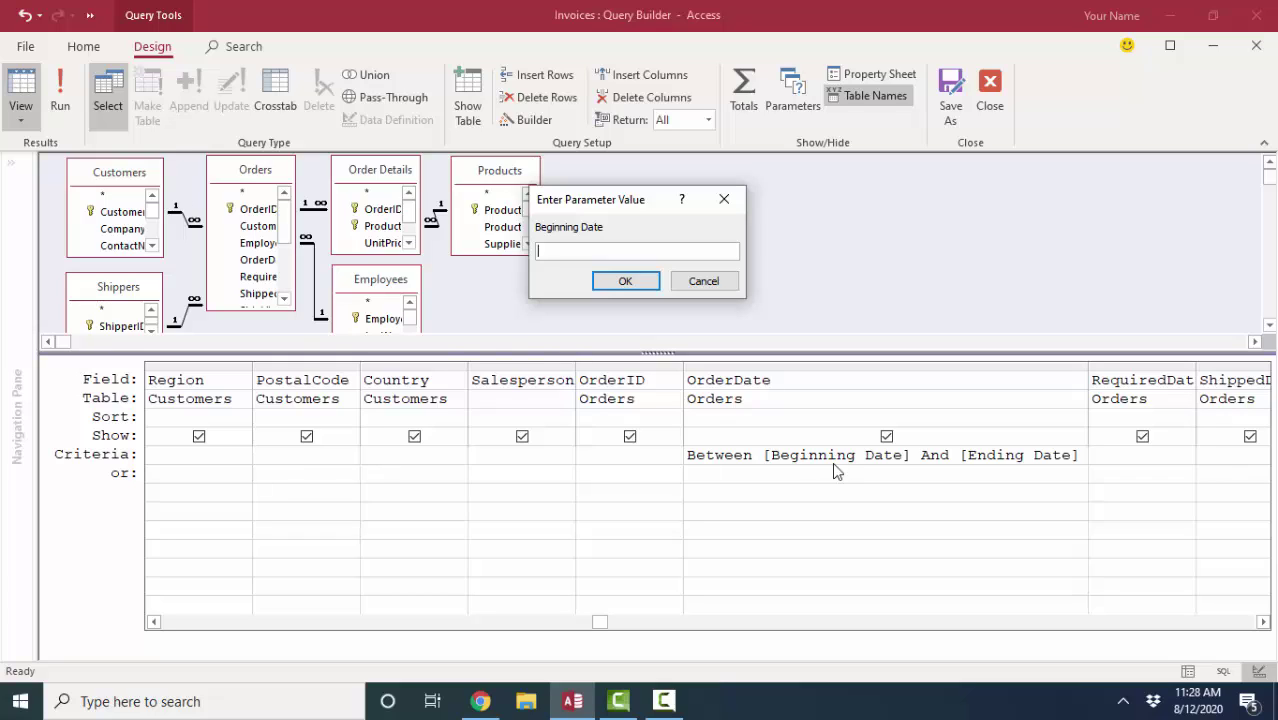
text(8/1/94)
click(612, 282)
text(8/5/94)
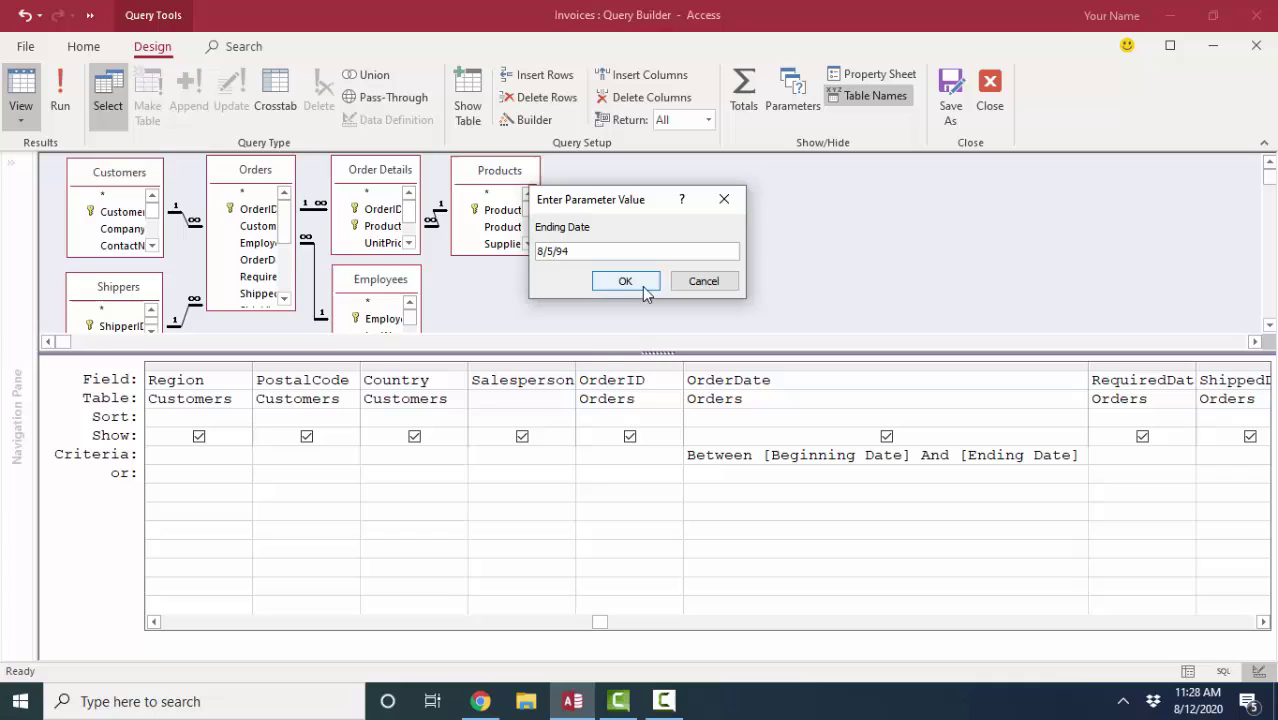
click(645, 286)
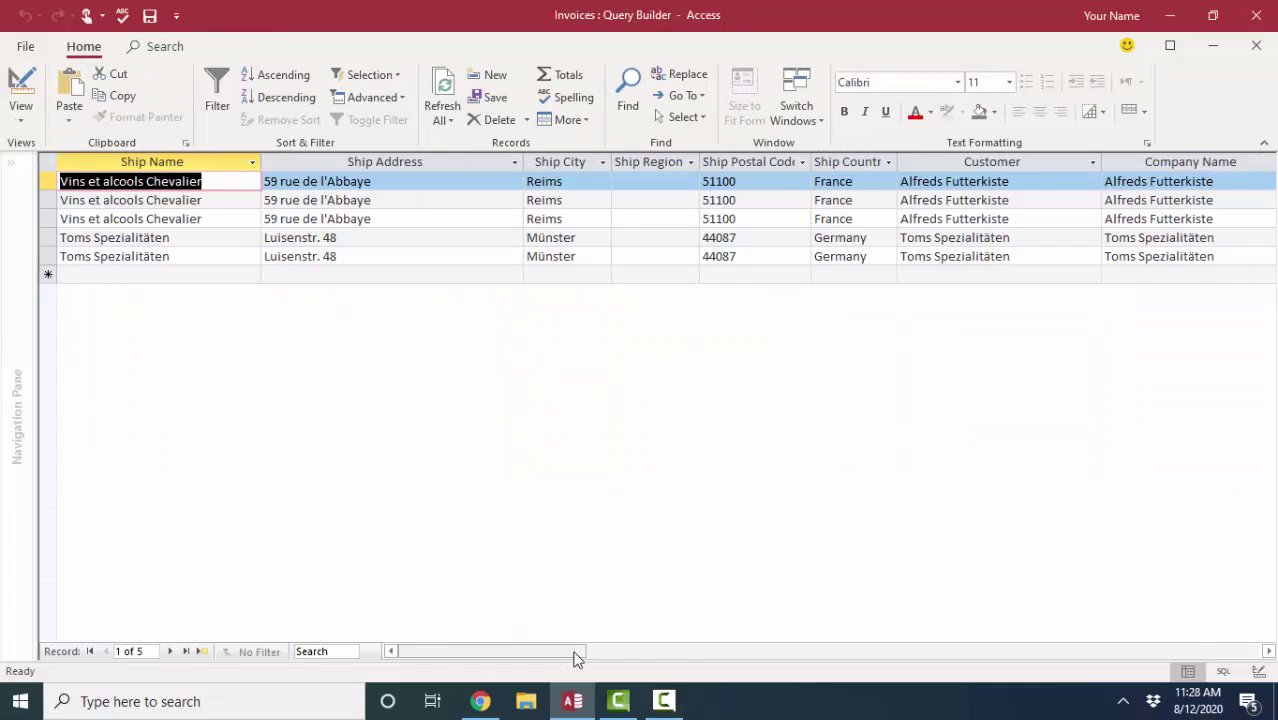
Check the Order Date column in the query's datasheet, return to the first columns and close the Query Builder.
drag(573, 652, 743, 659)
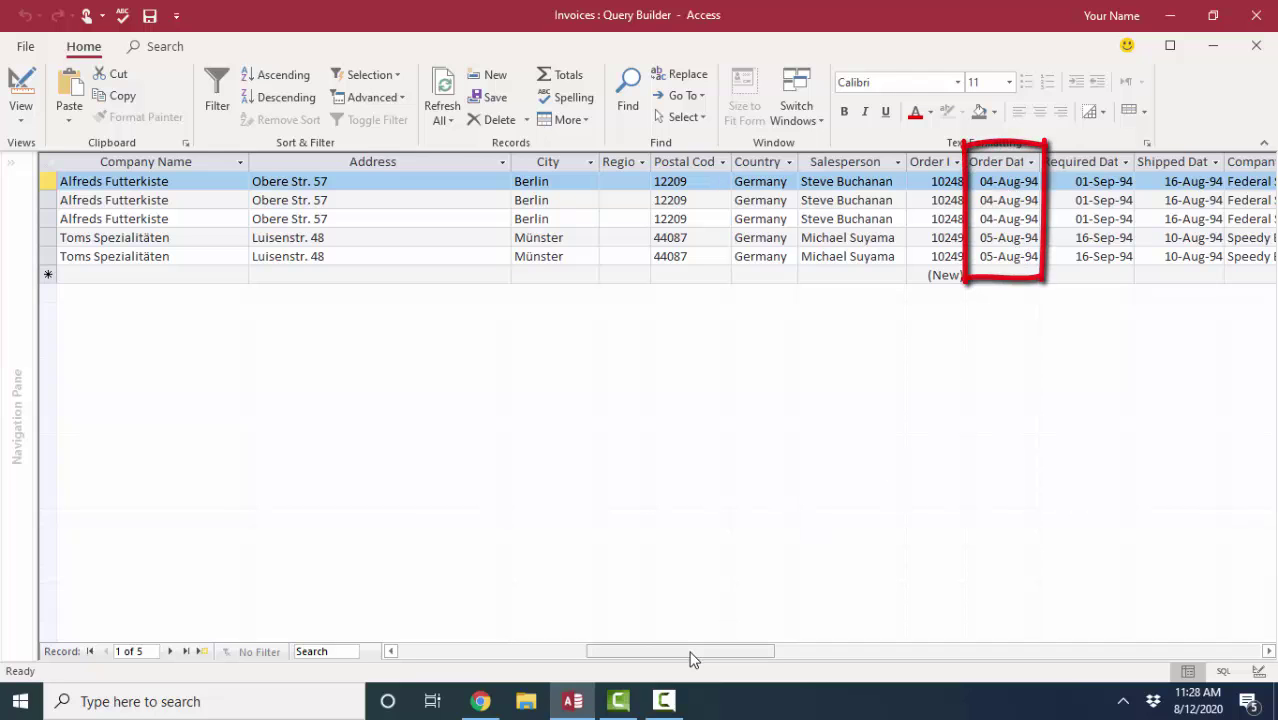
drag(688, 657, 505, 651)
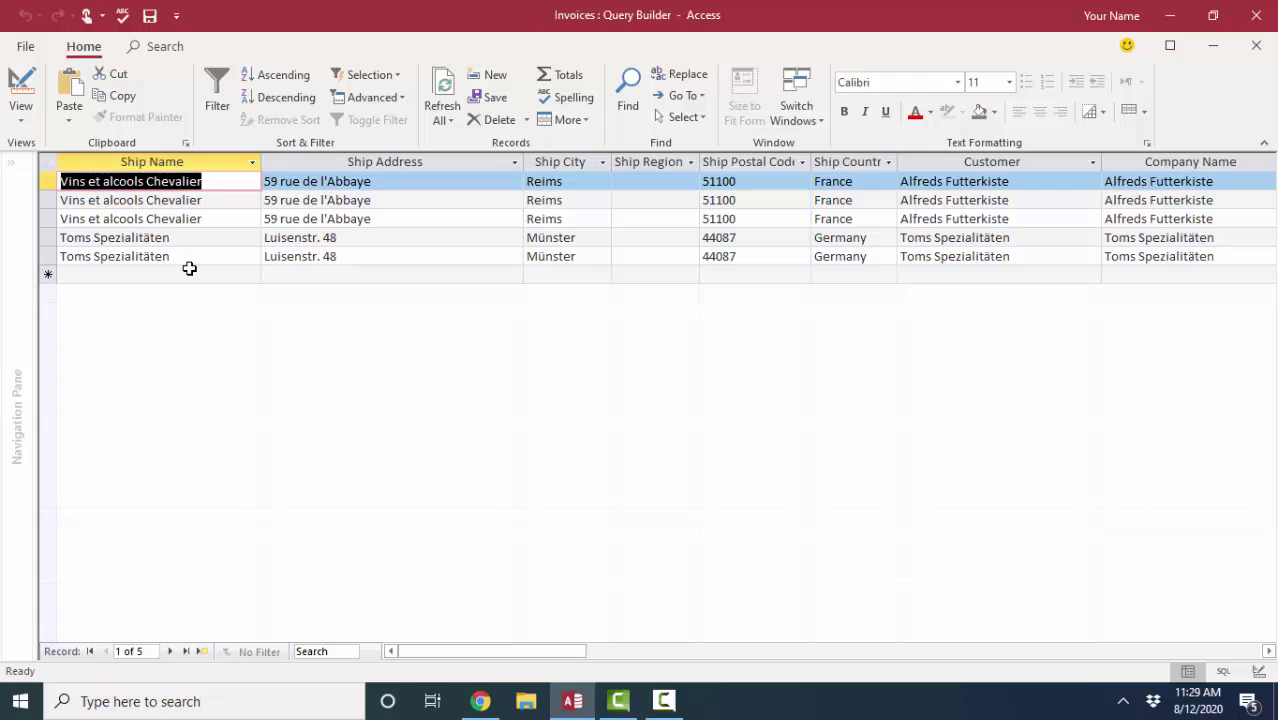
click(1257, 46)
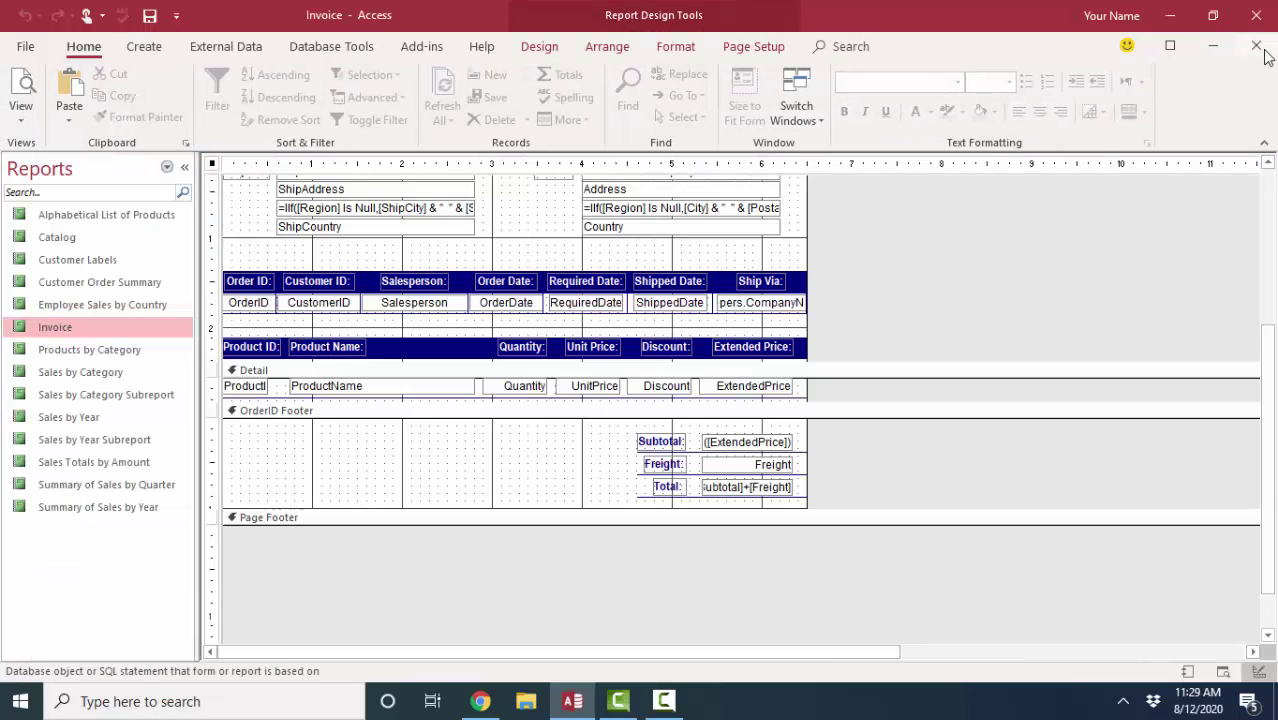
Preview the Invoice report for a beginning date of 8/1/94 and an ending date of 8/5/94.
click(28, 82)
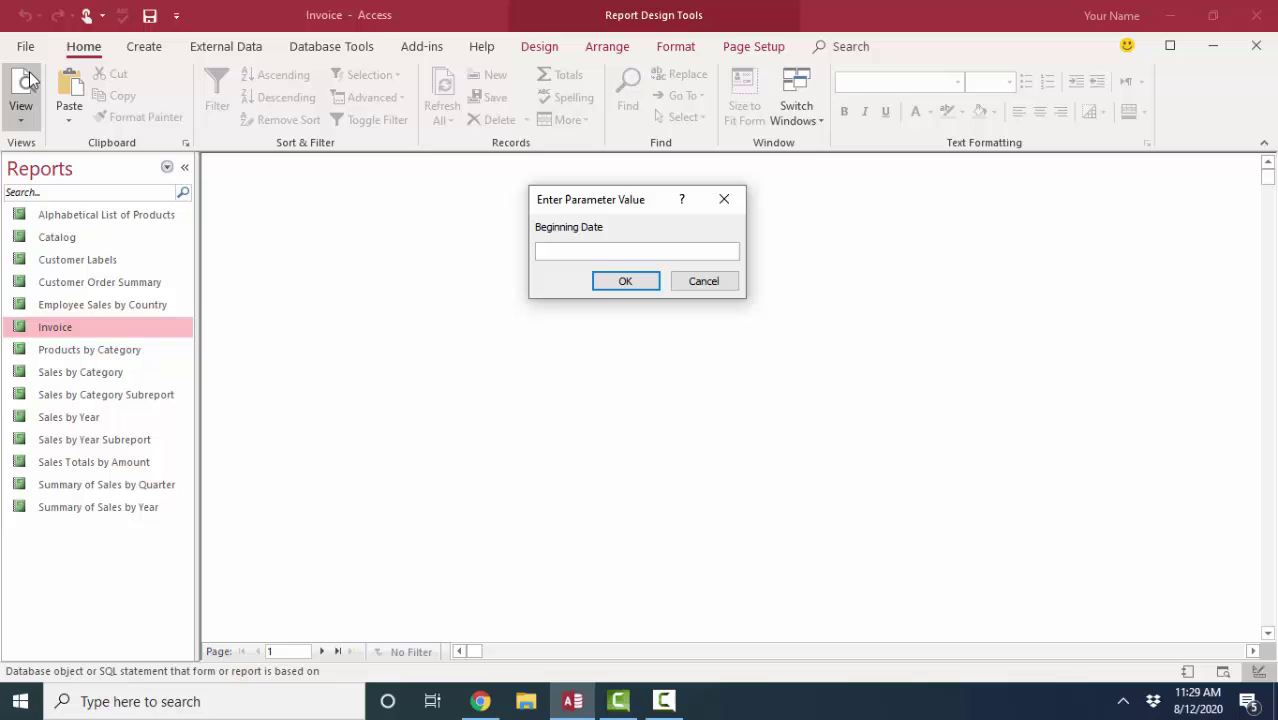
text(8/1/94)
key(Return)
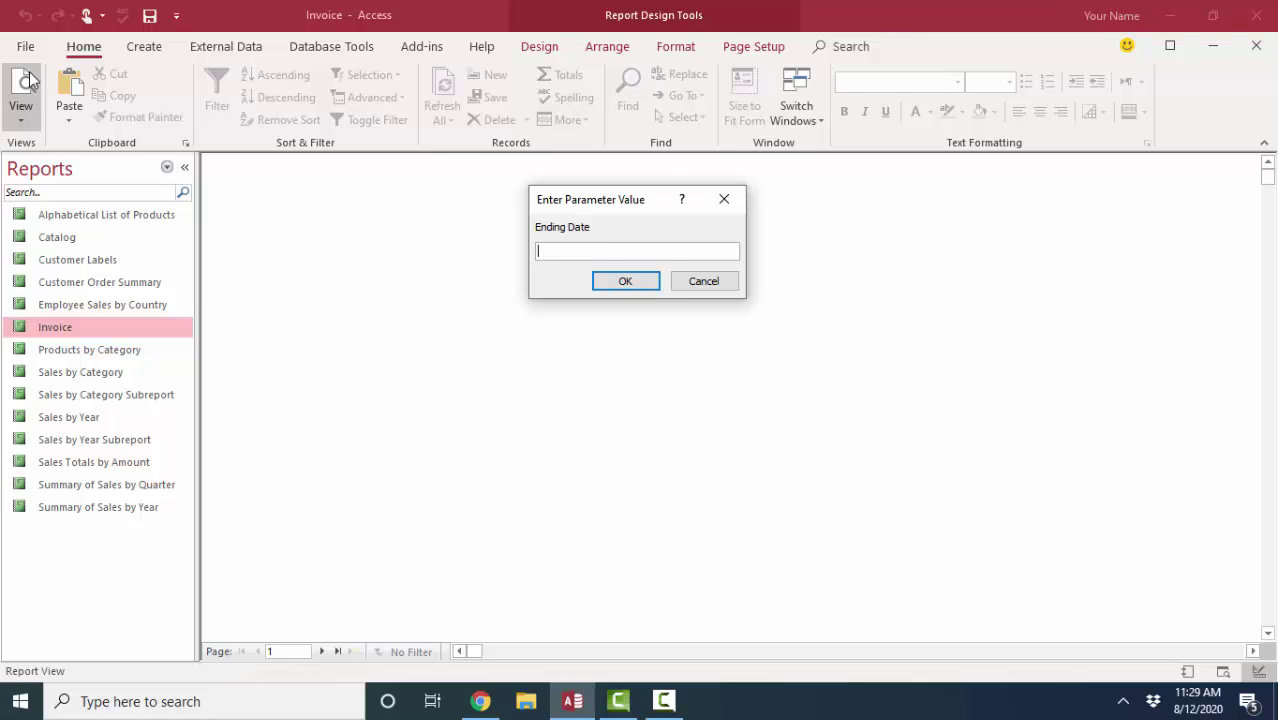
text(8/5/94)
key(Return)
Zoom the invoice preview to 100% and examine the first and last invoice pages.
click(628, 310)
click(753, 329)
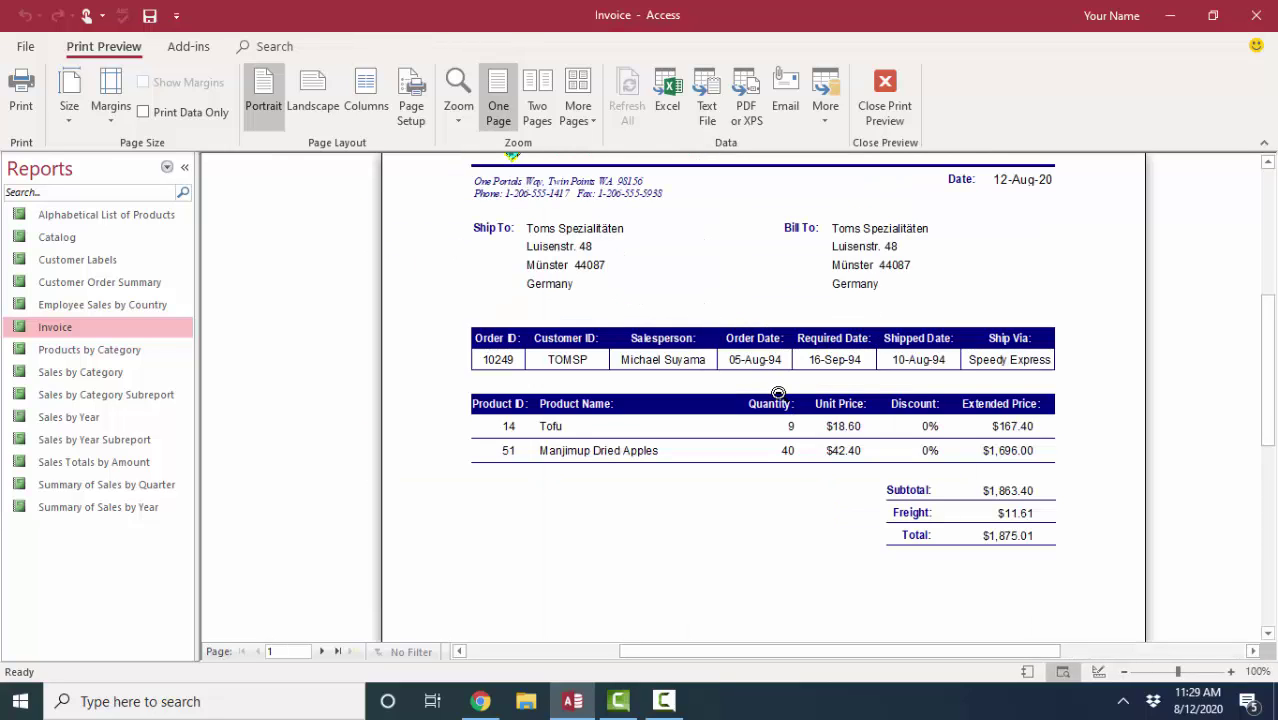
click(343, 651)
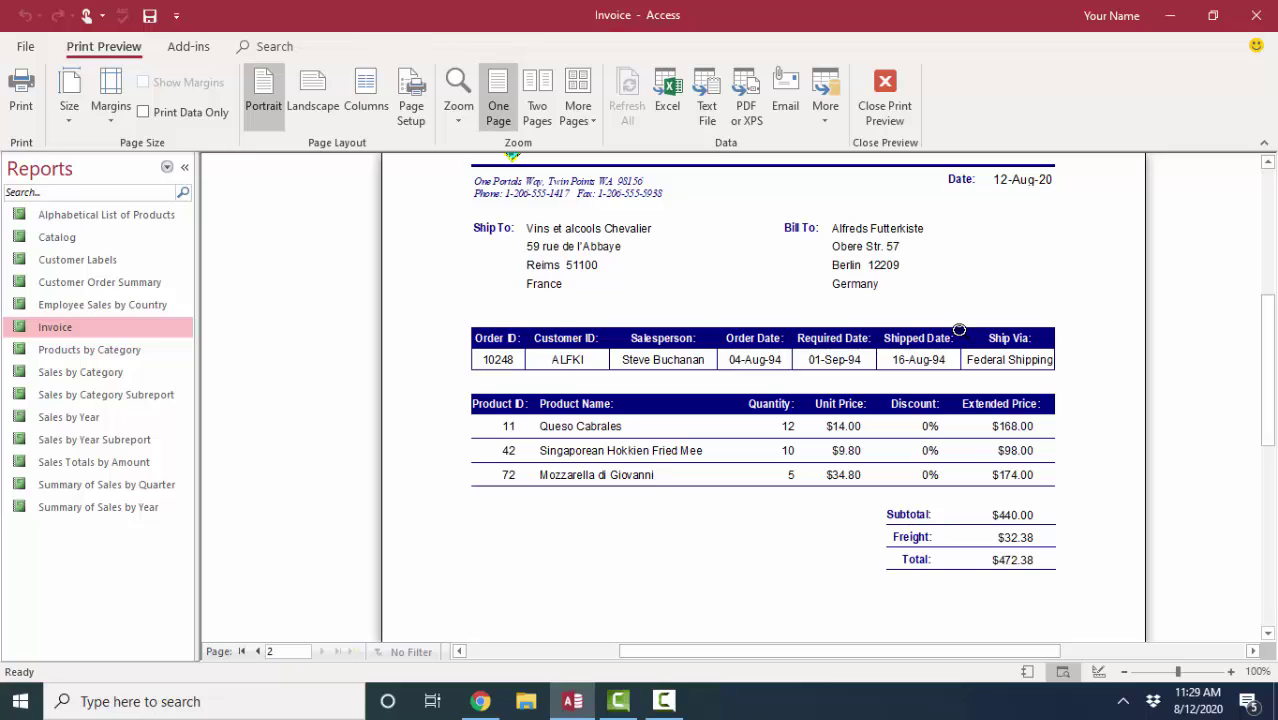
scroll(984, 322, up, 3)
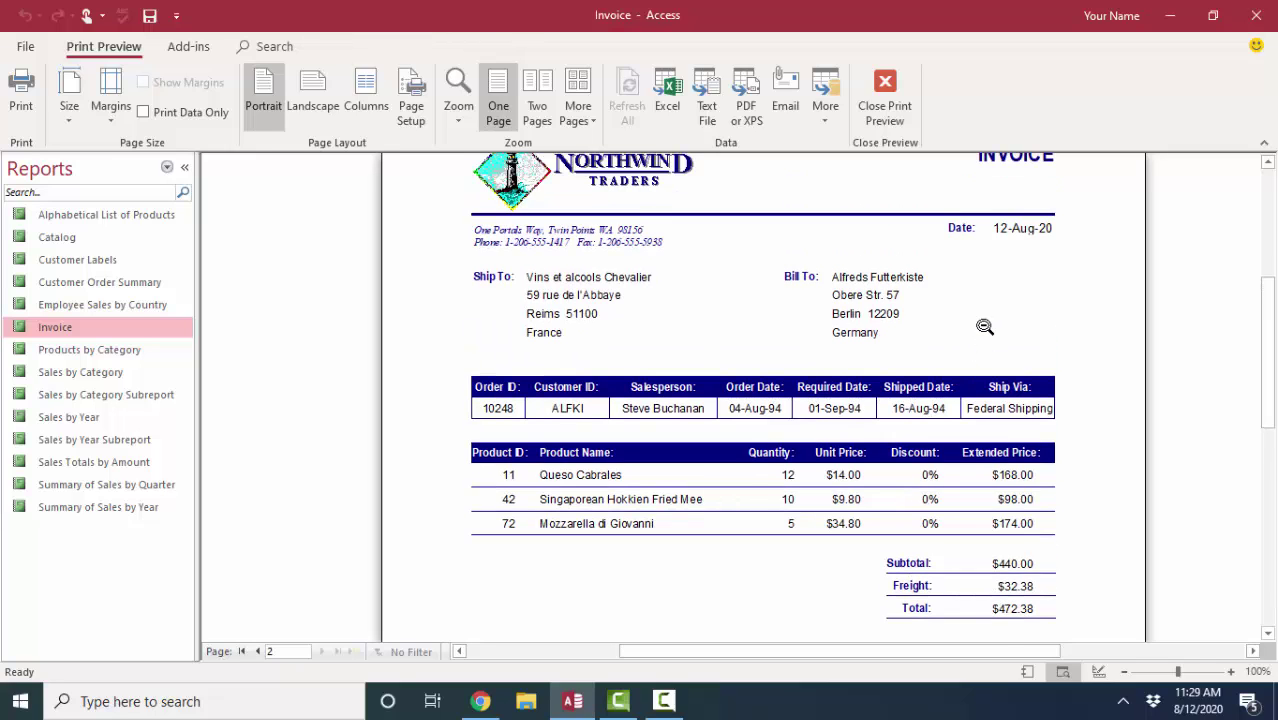